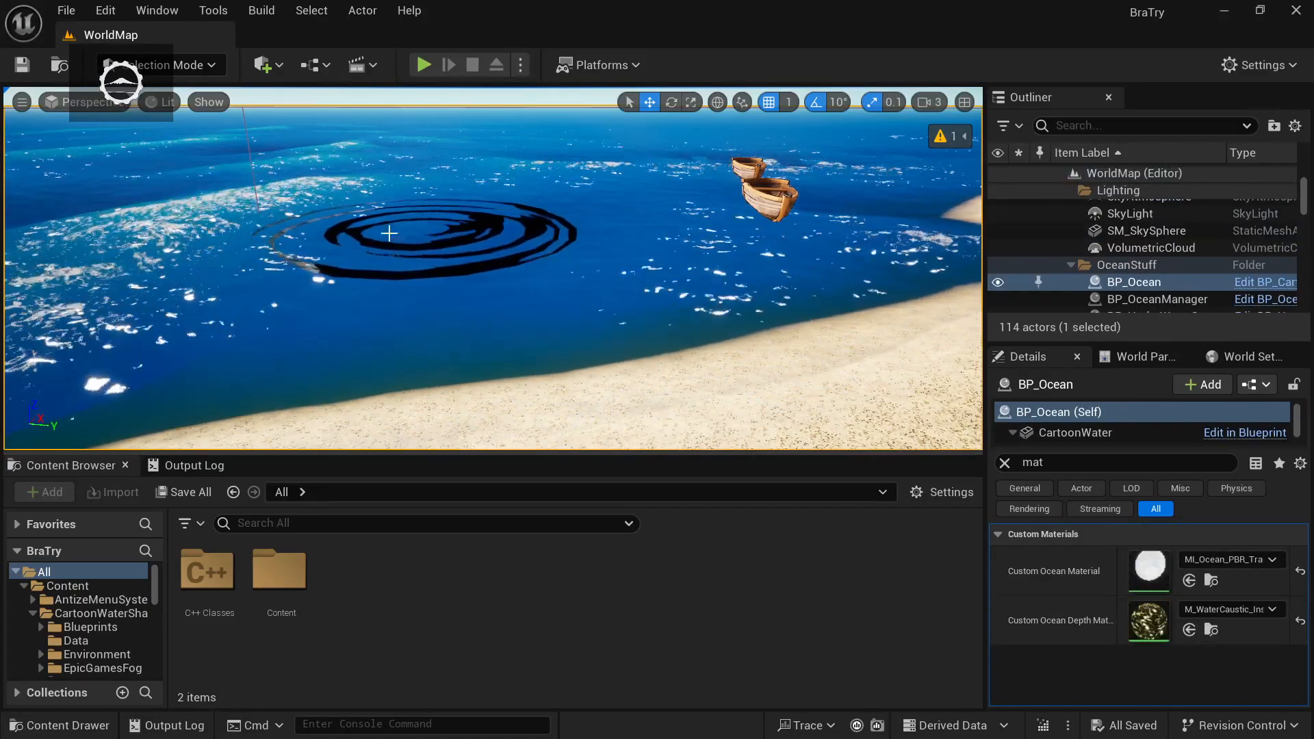
- Examine the black whirlpool on the ocean, then the cliff rocks, grass and shoreline of the level in the viewport
right_click_drag(415, 267, 387, 256)
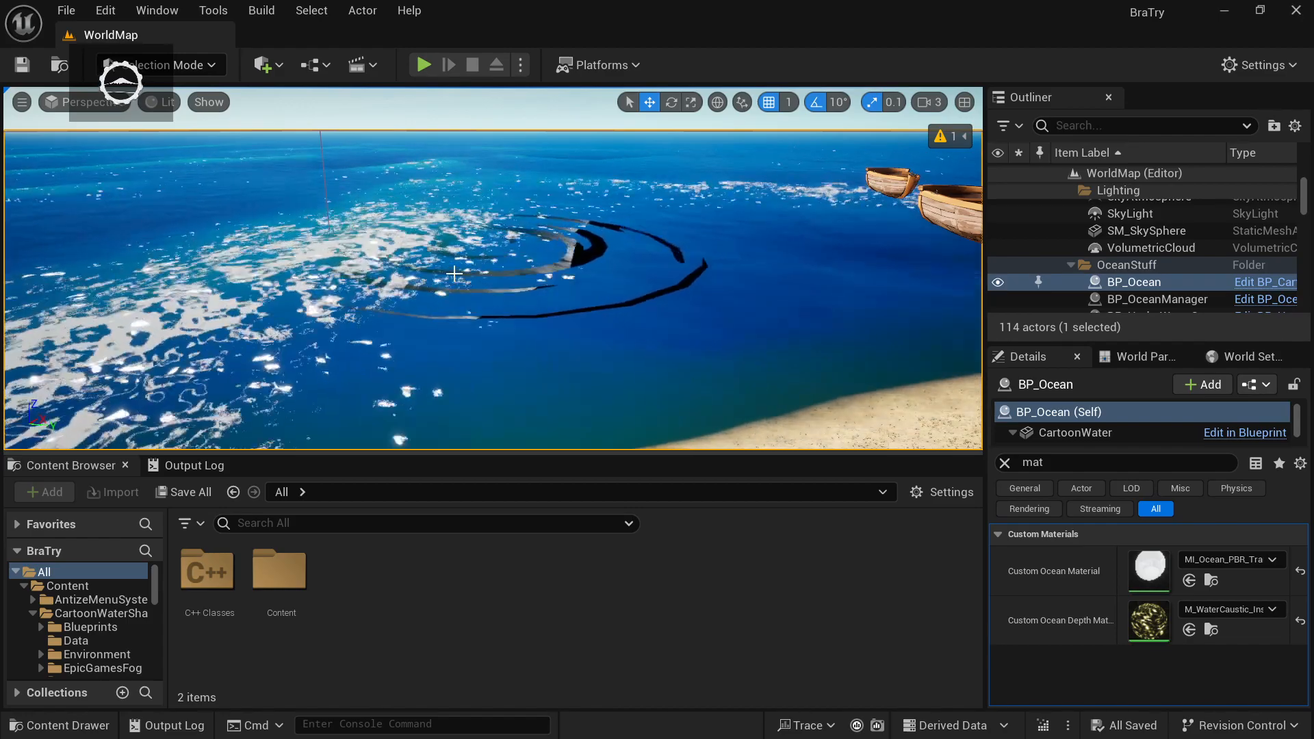
right_click_drag(415, 267, 471, 271)
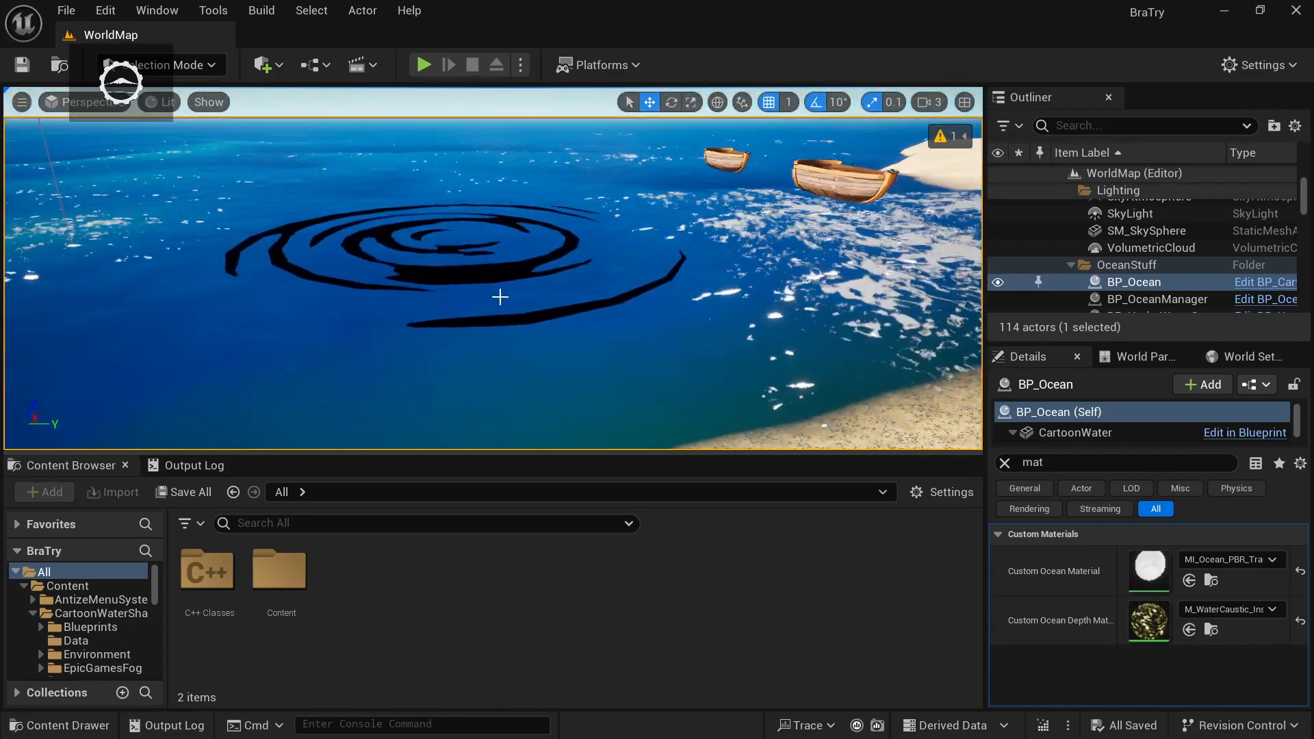
right_click_drag(505, 278, 643, 274)
mouse_move(417, 282)
right_mouse_down()
mouse_move(479, 290)
mouse_move(417, 282)
right_mouse_up()
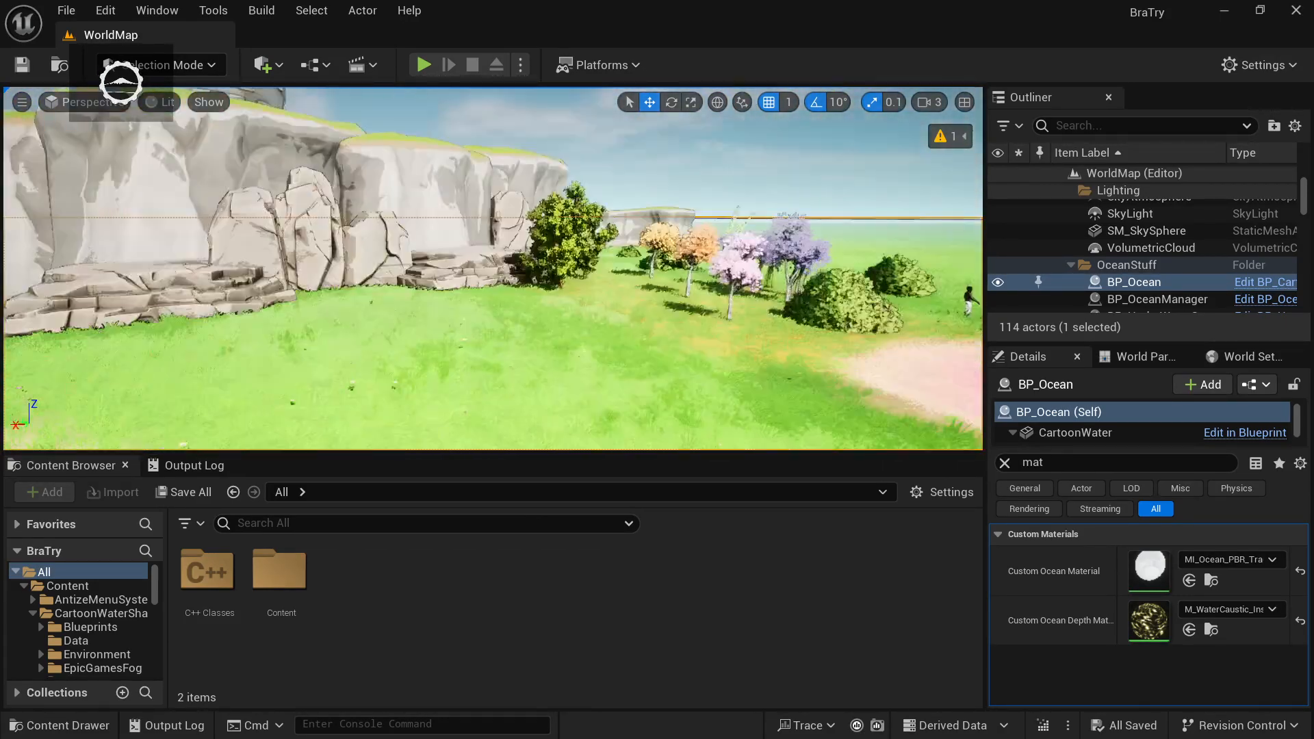
left_click(606, 331)
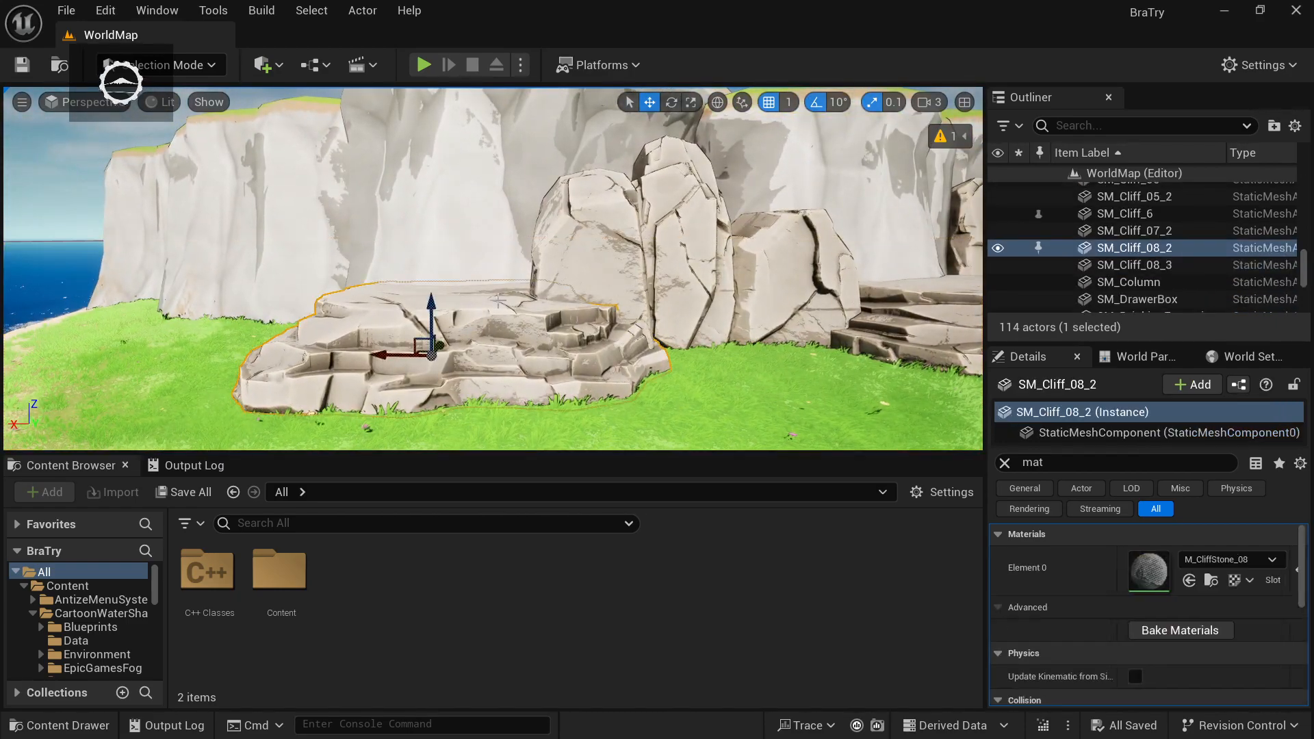
left_click(595, 253)
right_click_drag(595, 253, 465, 322)
key("w")
right_click_drag(675, 377, 675, 328)
key("w")
key("s")
key("s")
right_click_drag(675, 377, 294, 400)
right_click_drag(678, 413, 759, 413)
left_click(424, 596)
right_click_drag(424, 390, 520, 397)
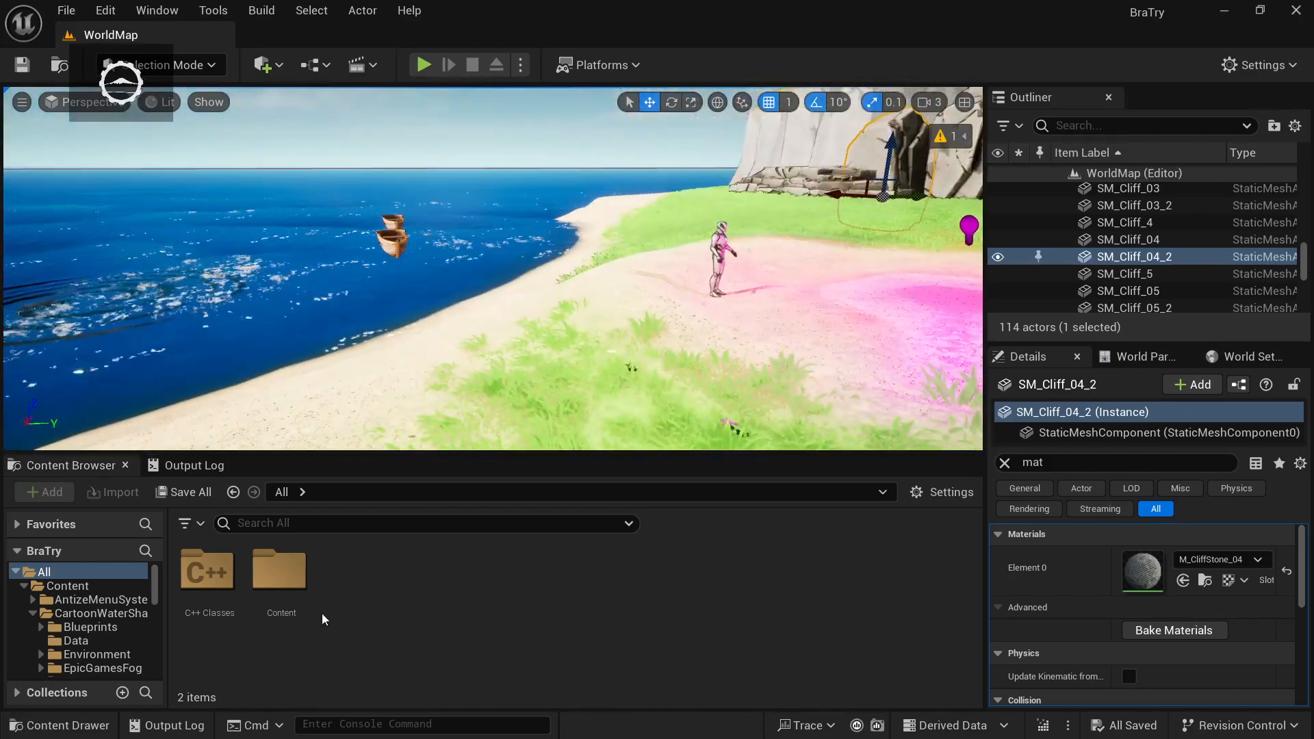
- Open the PP_CellShaderBr and PP_CellShaderTutorial materials from the Content/PPCelShader/Core folder
double_click(279, 570)
double_click(705, 574)
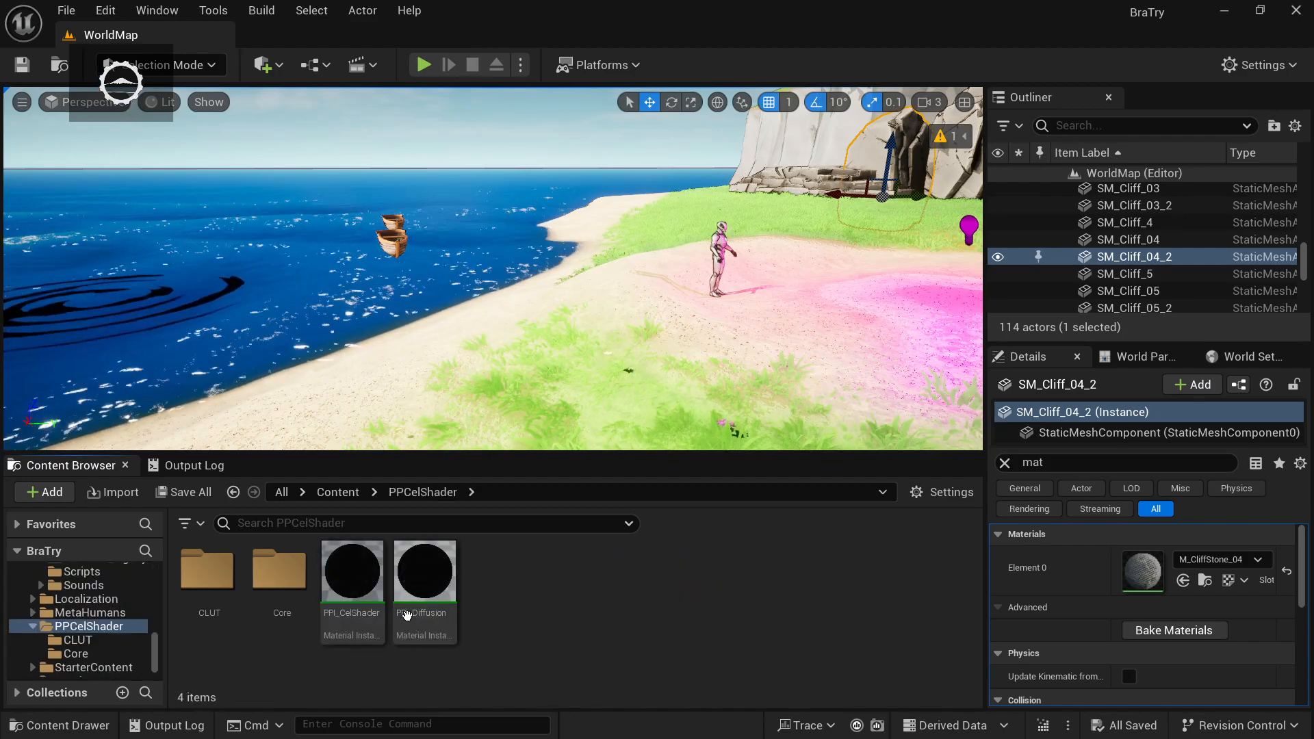
double_click(279, 570)
double_click(208, 589)
left_click_drag(837, 211, 912, 218)
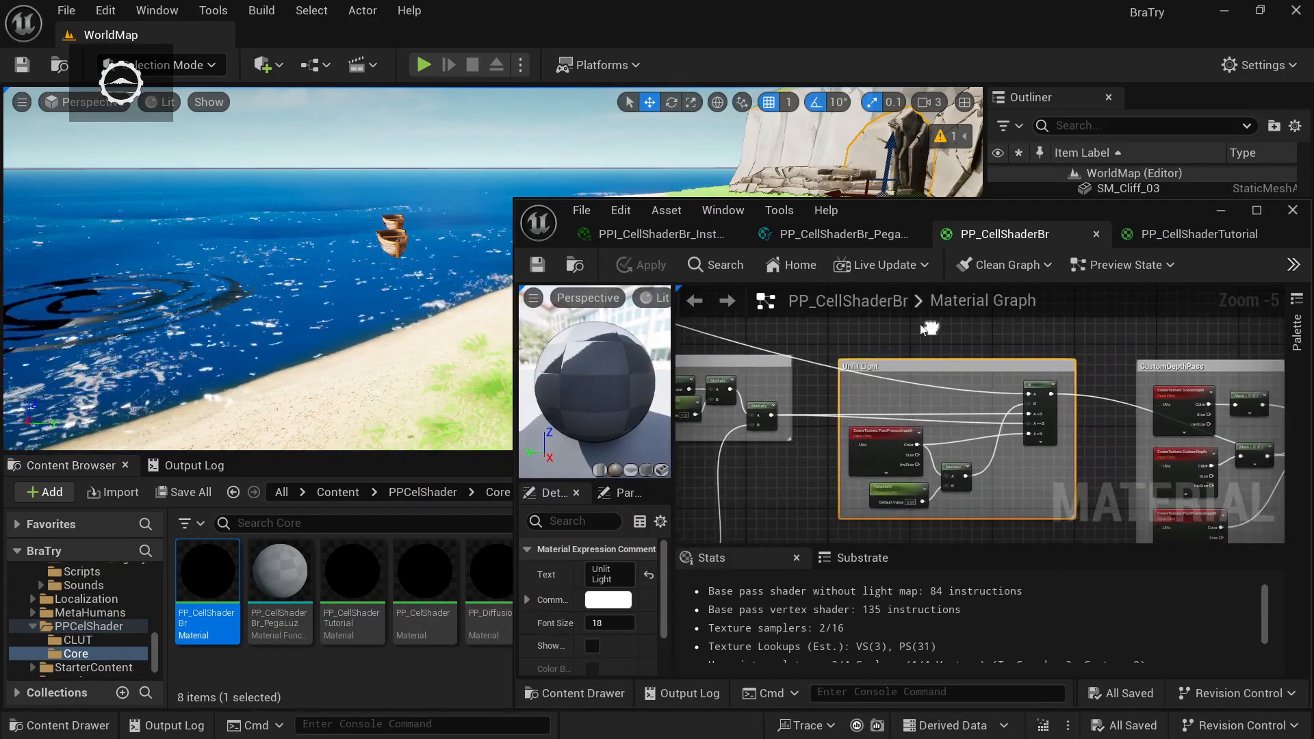
double_click(353, 578)
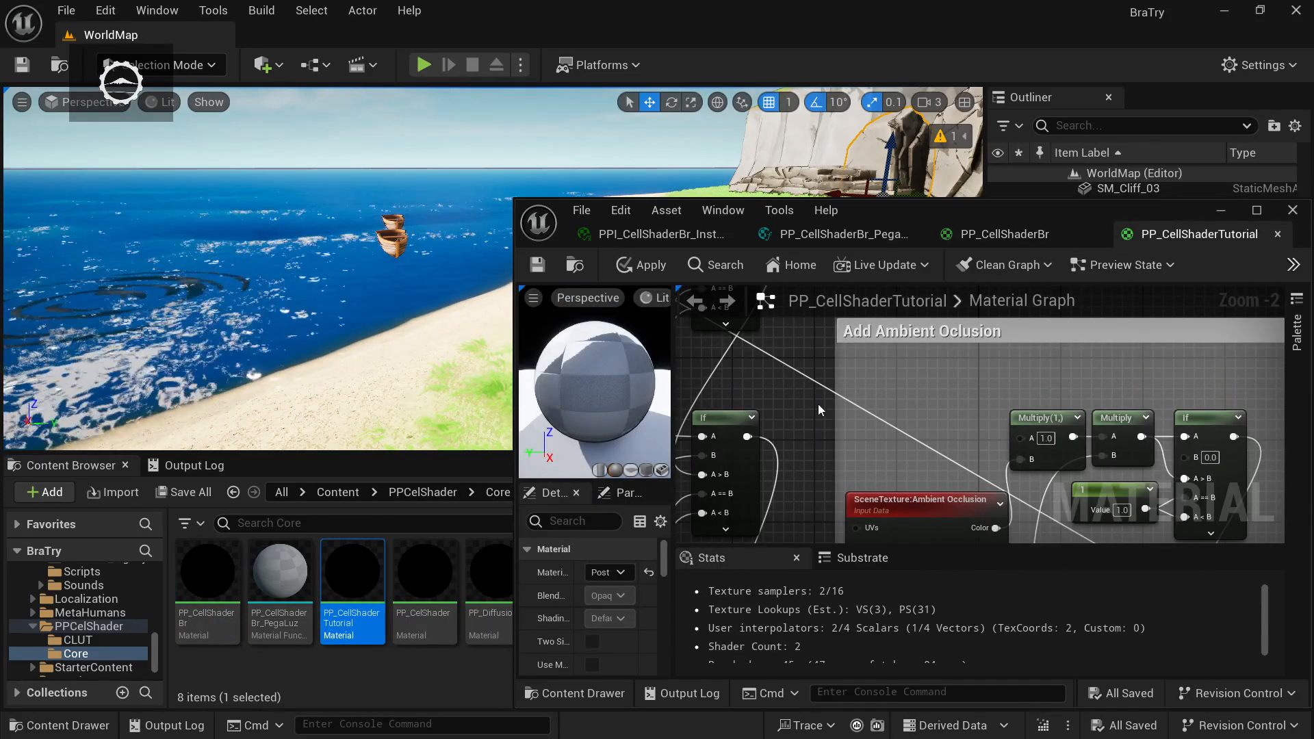
- Examine the Skybox Fix group and neighbouring node groups of PP_CellShaderTutorial, comparing them with the whirlpool in the level
scroll(818, 404, "down", 4)
scroll(930, 508, "up", 2)
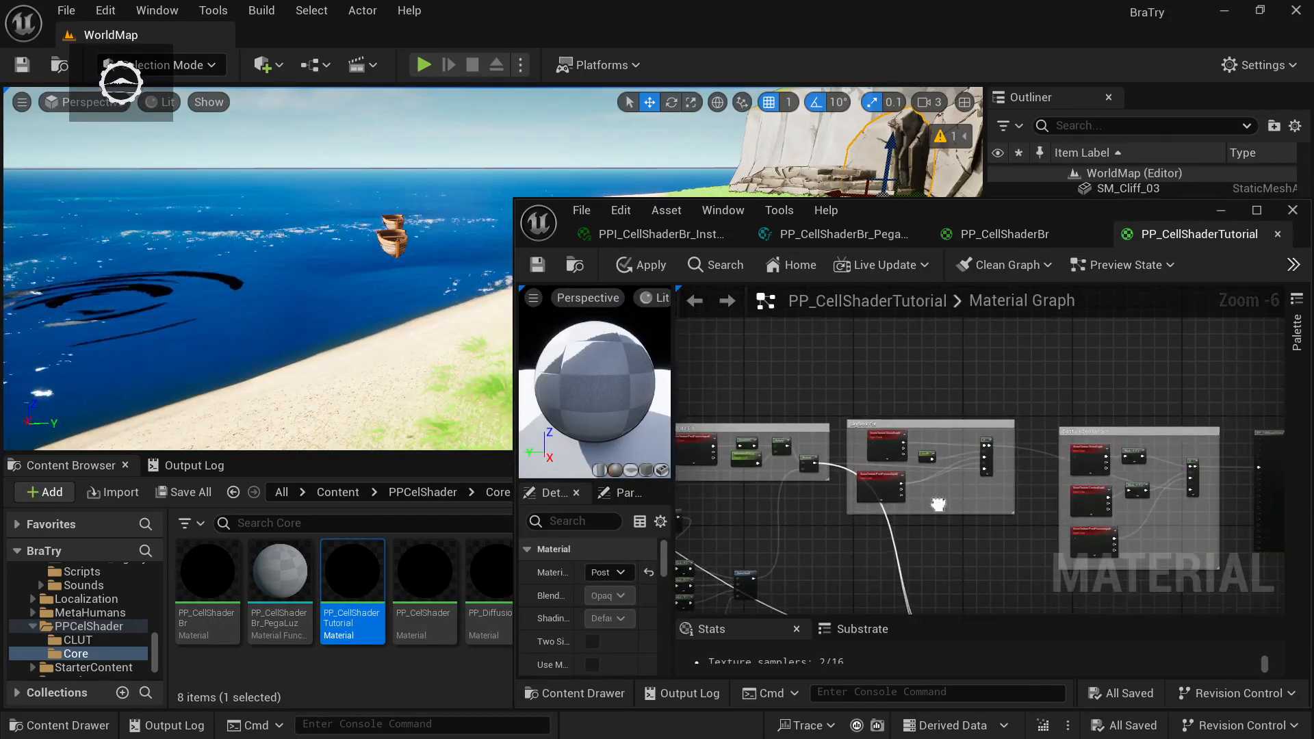
right_click_drag(924, 514, 1096, 543)
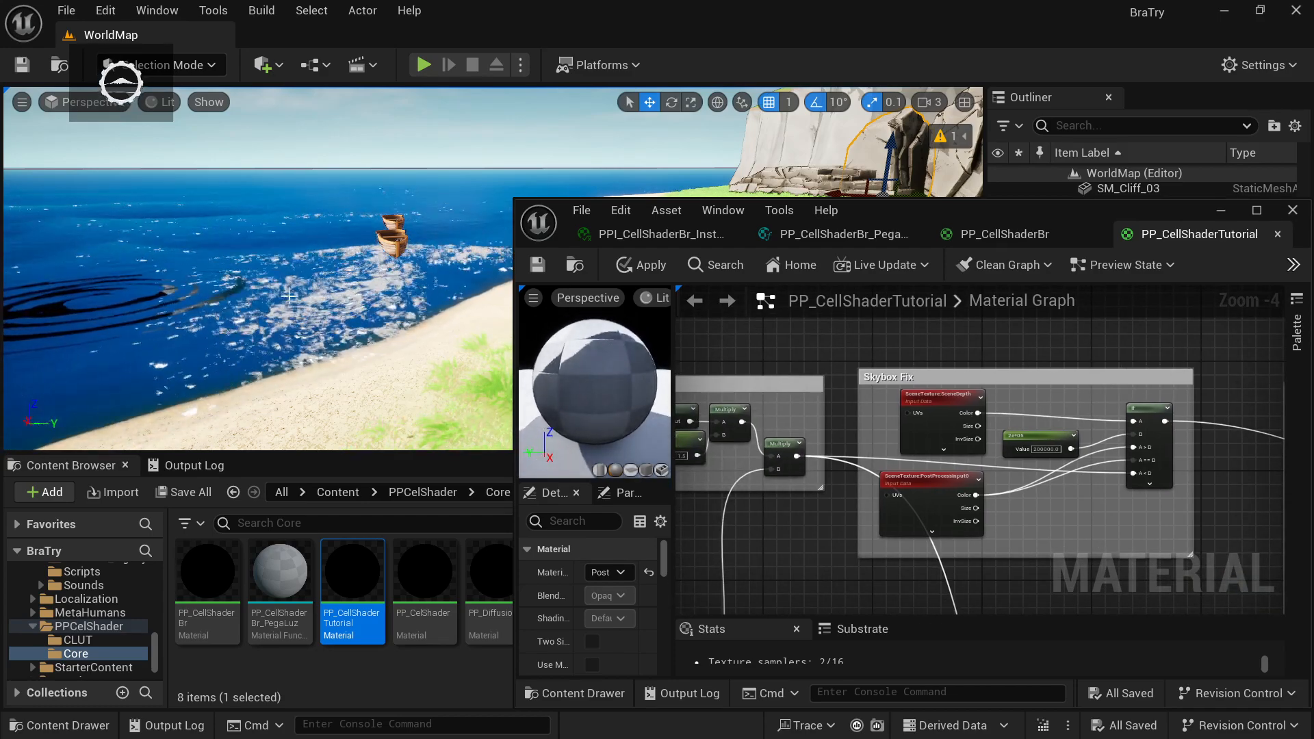
right_click_drag(220, 308, 168, 301)
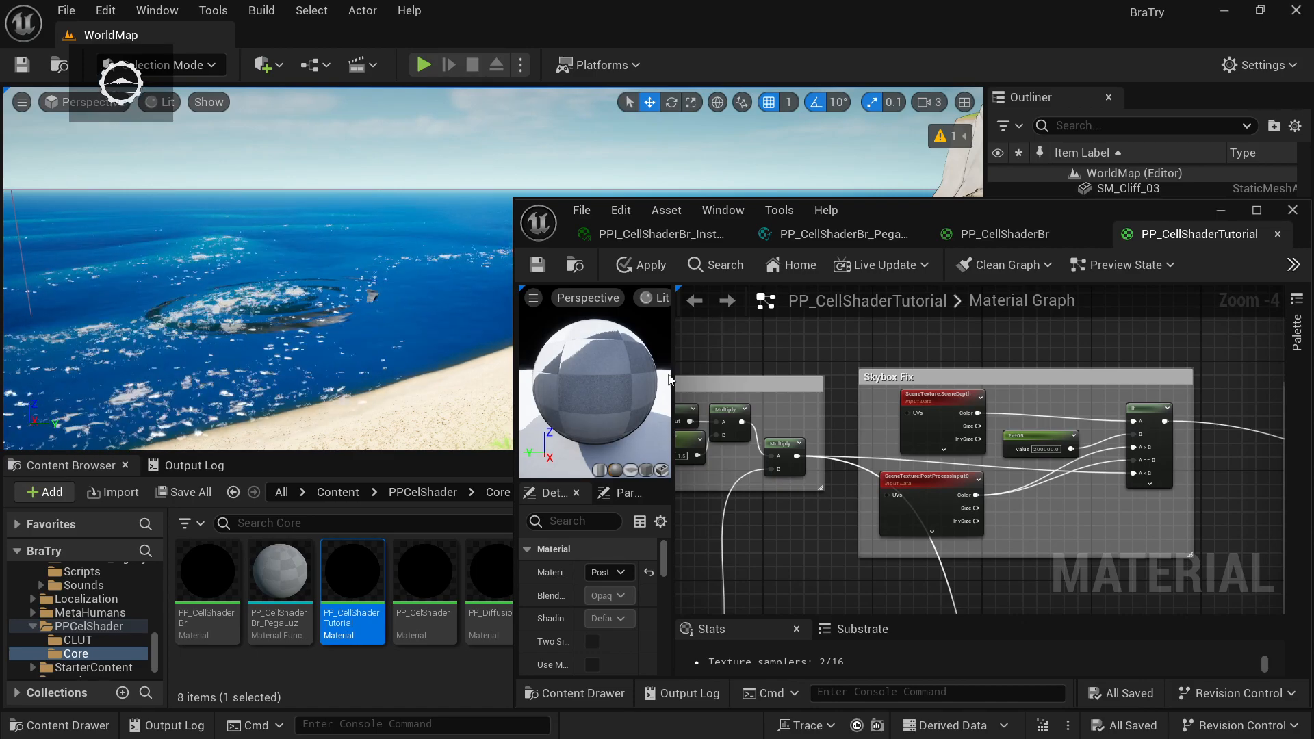
scroll(912, 513, "down", 2)
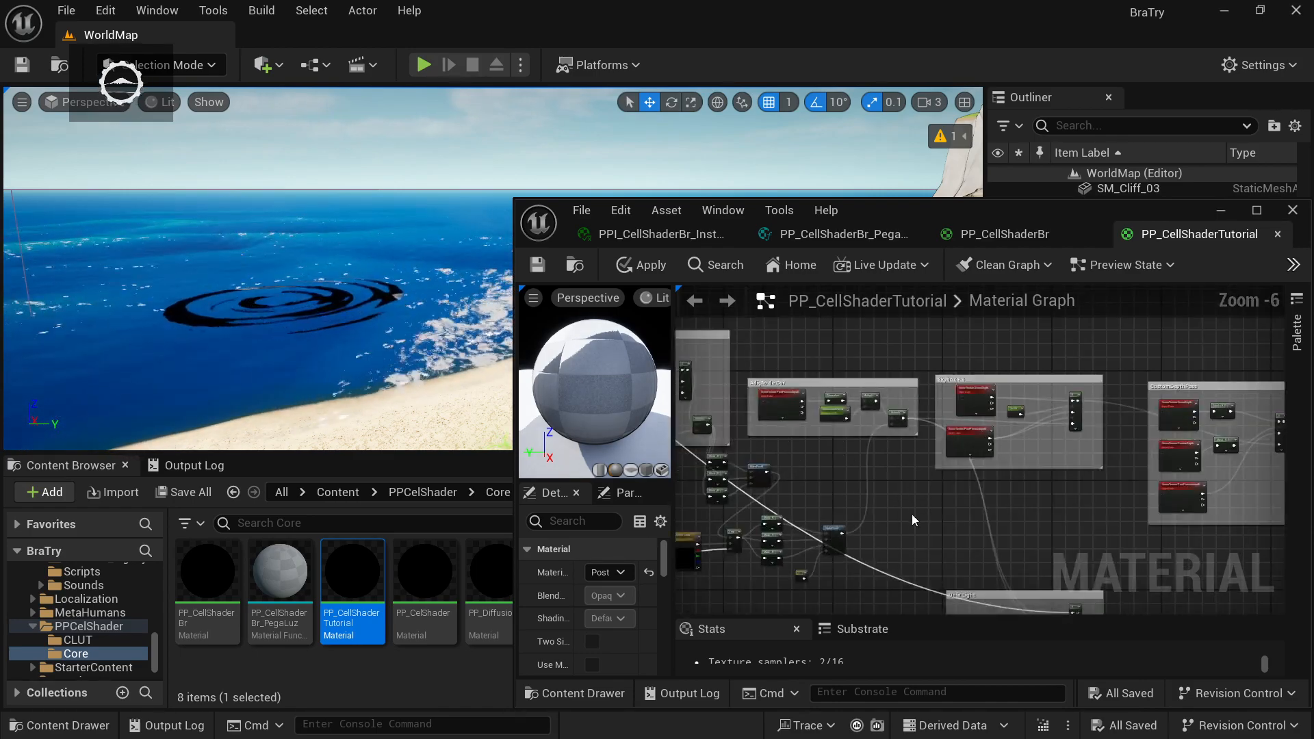
right_click_drag(849, 467, 1045, 473)
right_click_drag(839, 531, 1001, 492)
right_click_drag(921, 546, 1129, 577)
scroll(975, 523, "down", 2)
right_click_drag(975, 523, 954, 522)
scroll(955, 522, "down", 3)
right_click_drag(1172, 523, 988, 504)
right_click_drag(1240, 496, 1034, 551)
- Connect the PP_CellShaderBr_PegaLuz function output to Emissive Color on the relocated material result node and save the material
left_click_drag(1039, 512, 702, 371)
right_click_drag(704, 379, 976, 404)
scroll(728, 411, "up", 6)
right_click_drag(843, 436, 761, 477)
scroll(762, 477, "down", 1)
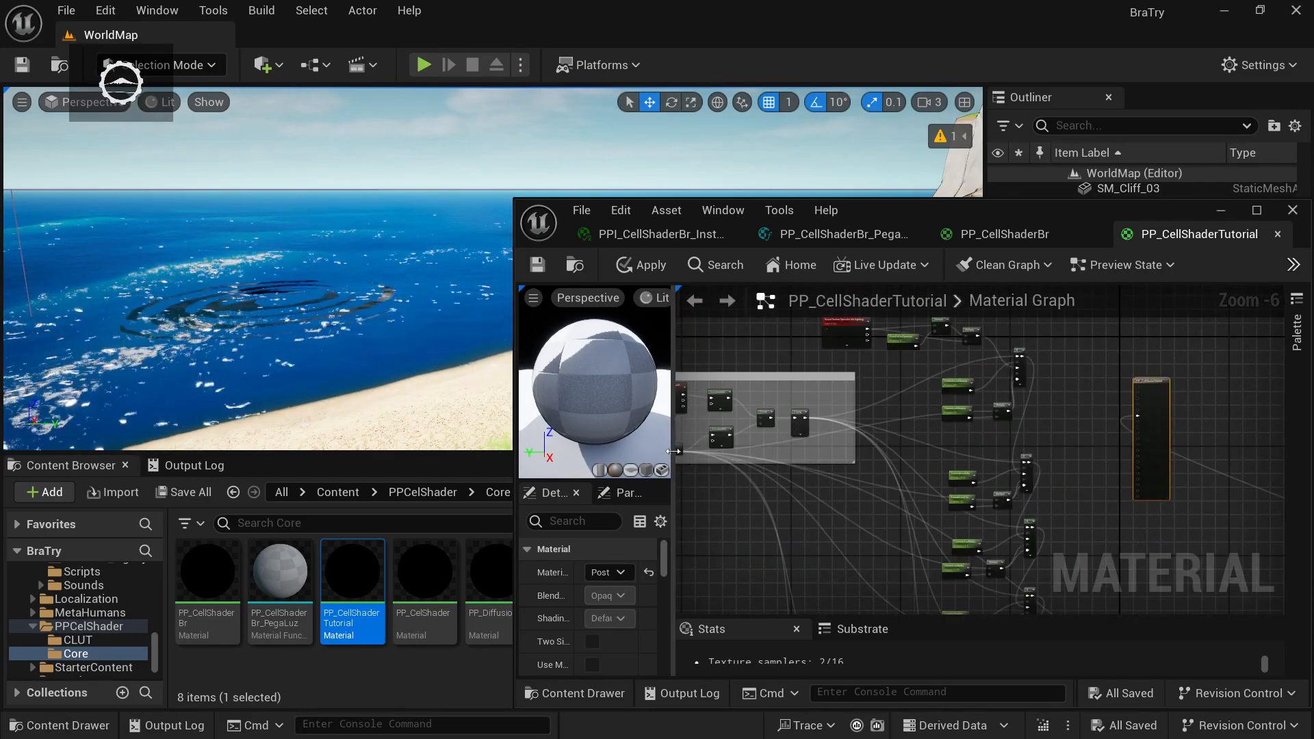
scroll(677, 453, "up", 1)
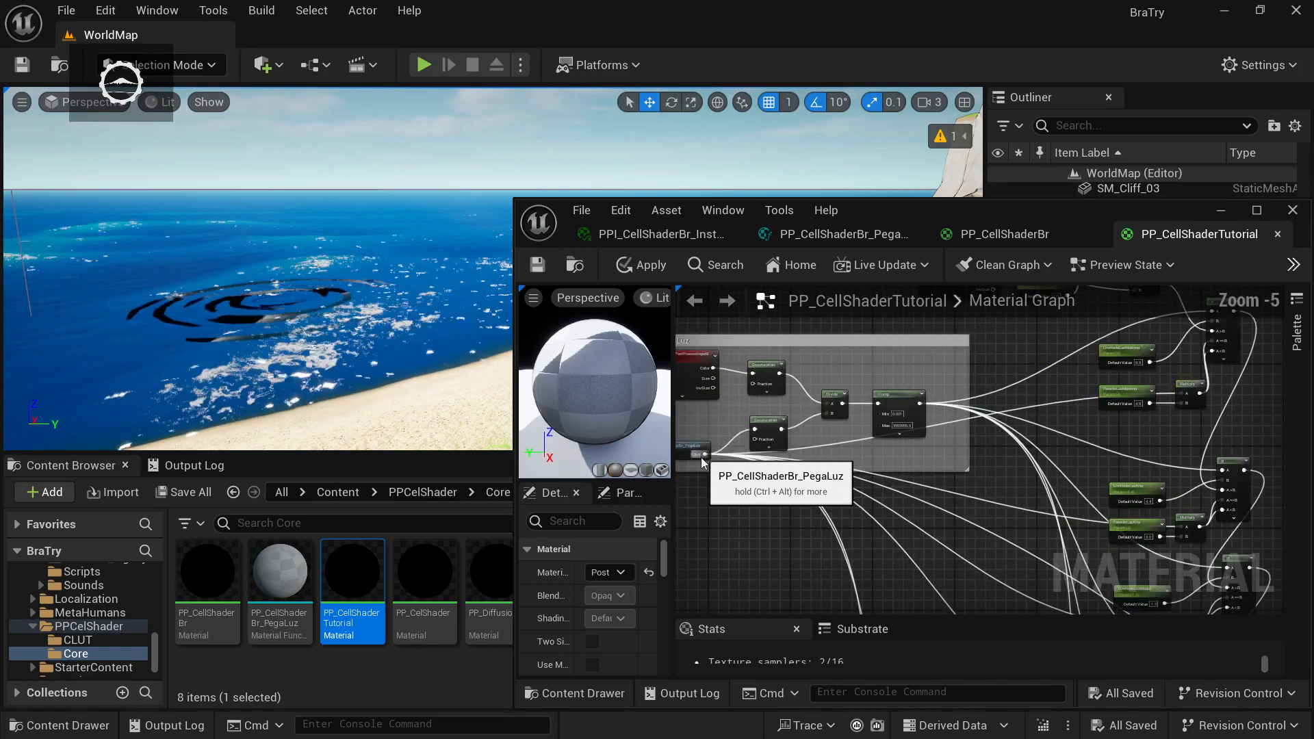
left_click_drag(703, 456, 787, 460)
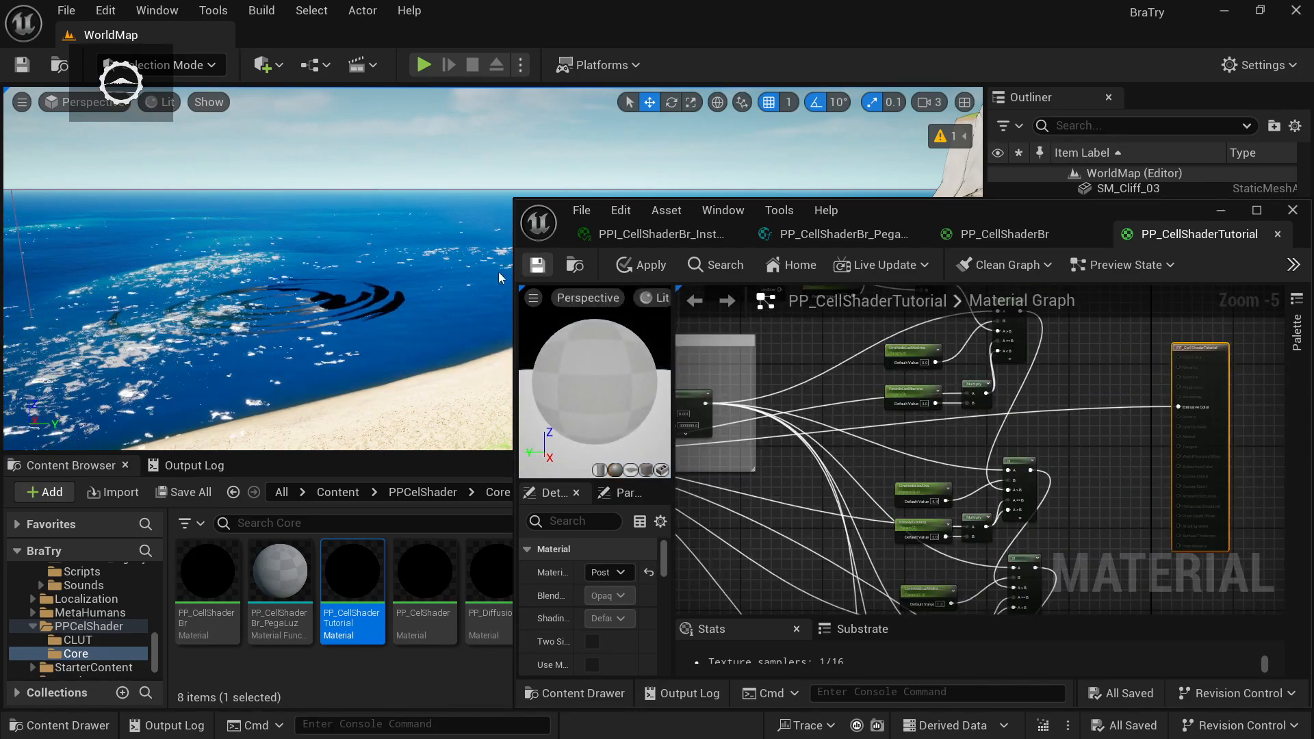
key("ctrl+s")
- Examine the sky, cliffs and stone tower in the level viewport with the rewired post-process material
right_click_drag(274, 279, 451, 239)
left_click(274, 383)
mouse_move(274, 384)
right_mouse_down()
mouse_move(263, 294)
mouse_move(270, 370)
mouse_move(185, 424)
mouse_move(103, 369)
mouse_move(82, 425)
mouse_move(55, 376)
mouse_move(239, 373)
mouse_move(499, 342)
mouse_move(503, 424)
mouse_move(509, 356)
mouse_move(411, 362)
mouse_move(307, 411)
mouse_move(315, 431)
mouse_move(342, 362)
mouse_move(329, 380)
mouse_move(274, 383)
mouse_move(274, 438)
mouse_move(291, 458)
mouse_move(273, 390)
right_mouse_up()
mouse_move(286, 331)
right_mouse_down()
mouse_move(301, 411)
mouse_move(307, 370)
mouse_move(286, 331)
right_mouse_up()
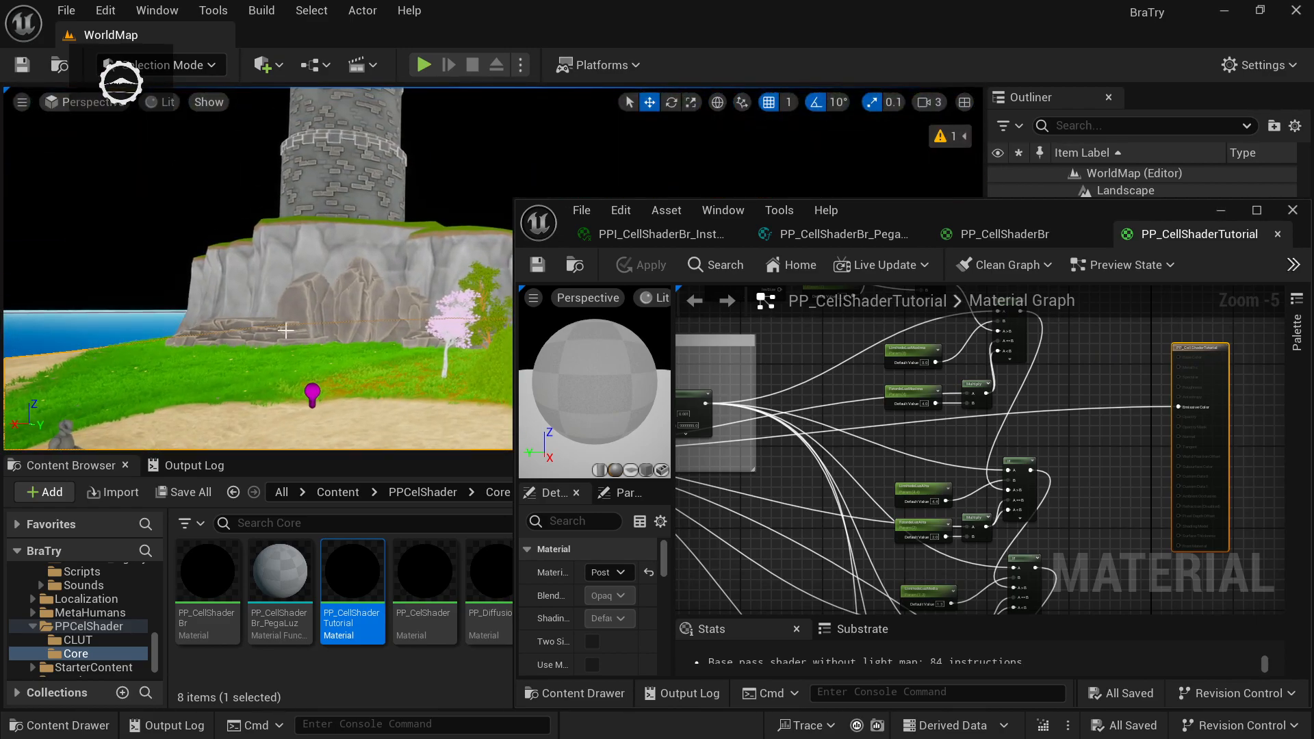
left_click(286, 330)
key("f")
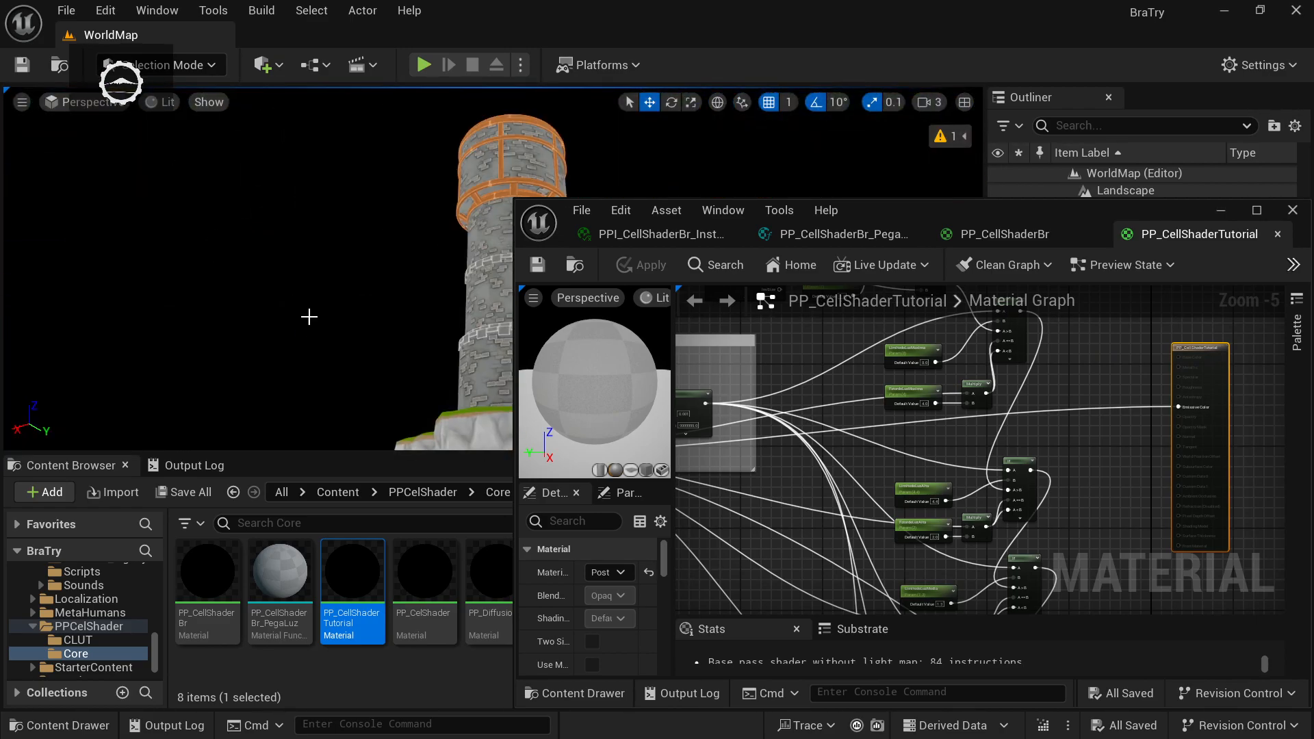
right_click_drag(385, 344, 295, 360)
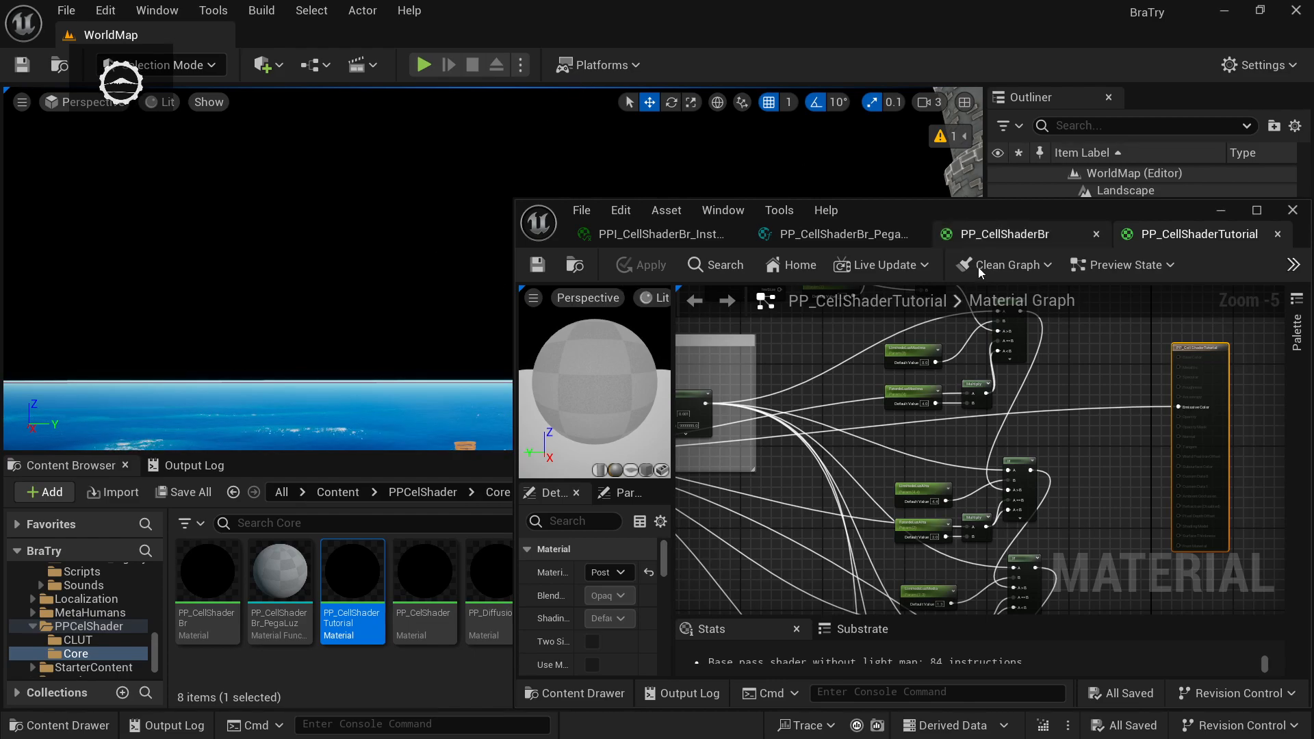
- Delete the whole Skybox Fix comment group and its nodes from the PP_CellShaderTutorial graph
right_click_drag(963, 445, 960, 402)
scroll(960, 398, "down", 2)
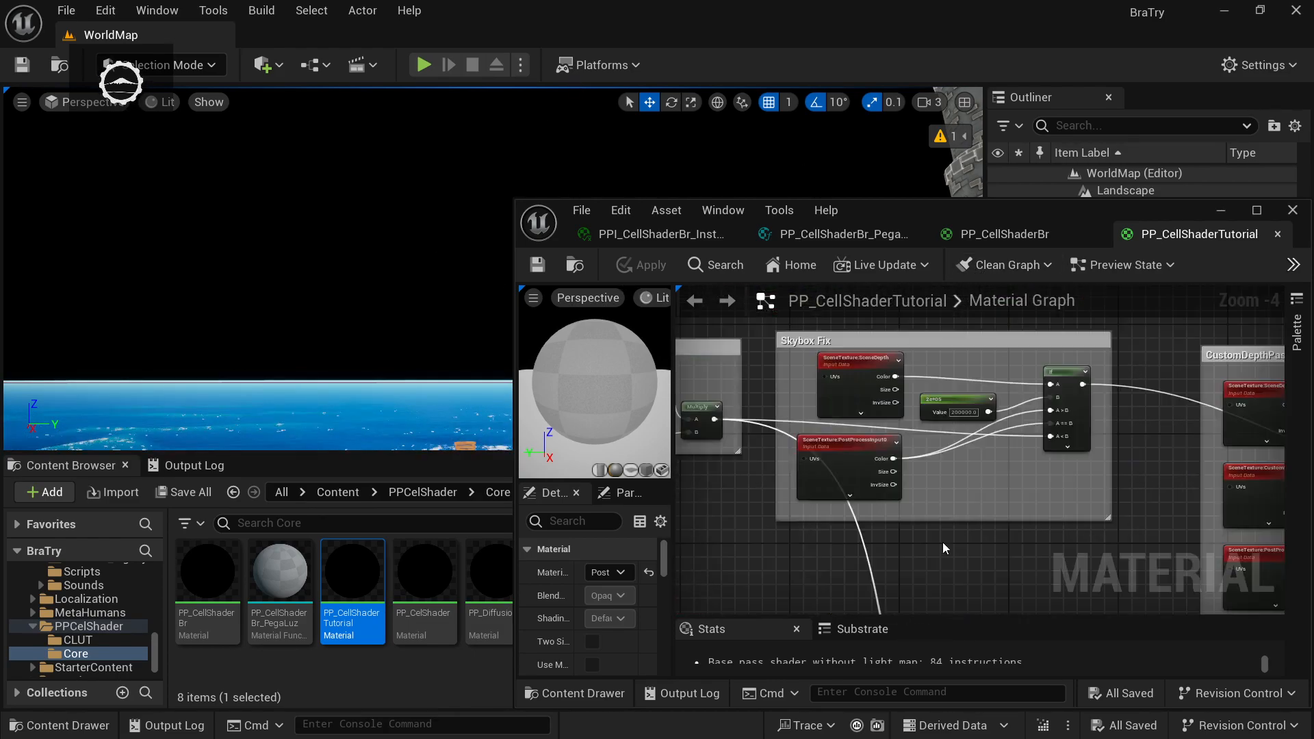
scroll(943, 542, "up", 1)
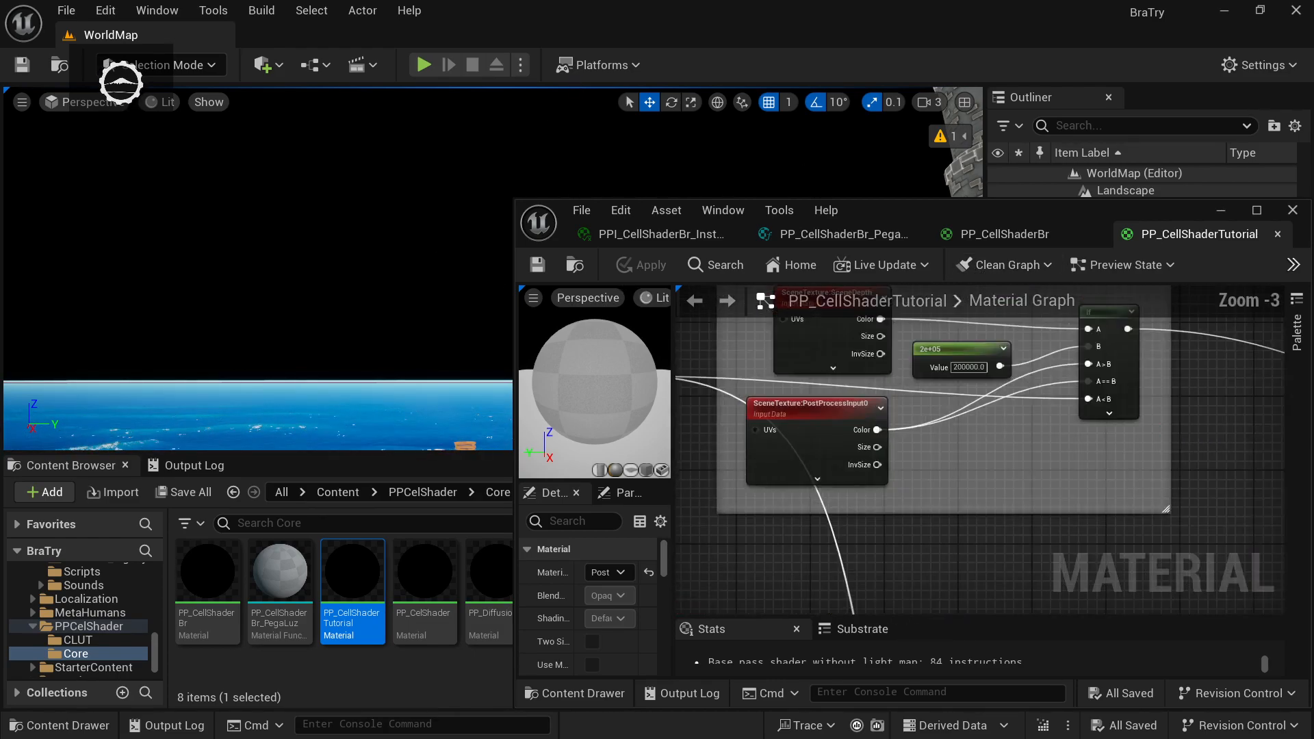
right_click_drag(942, 542, 889, 584)
scroll(889, 584, "down", 1)
left_click_drag(708, 581, 1092, 339)
key("Delete")
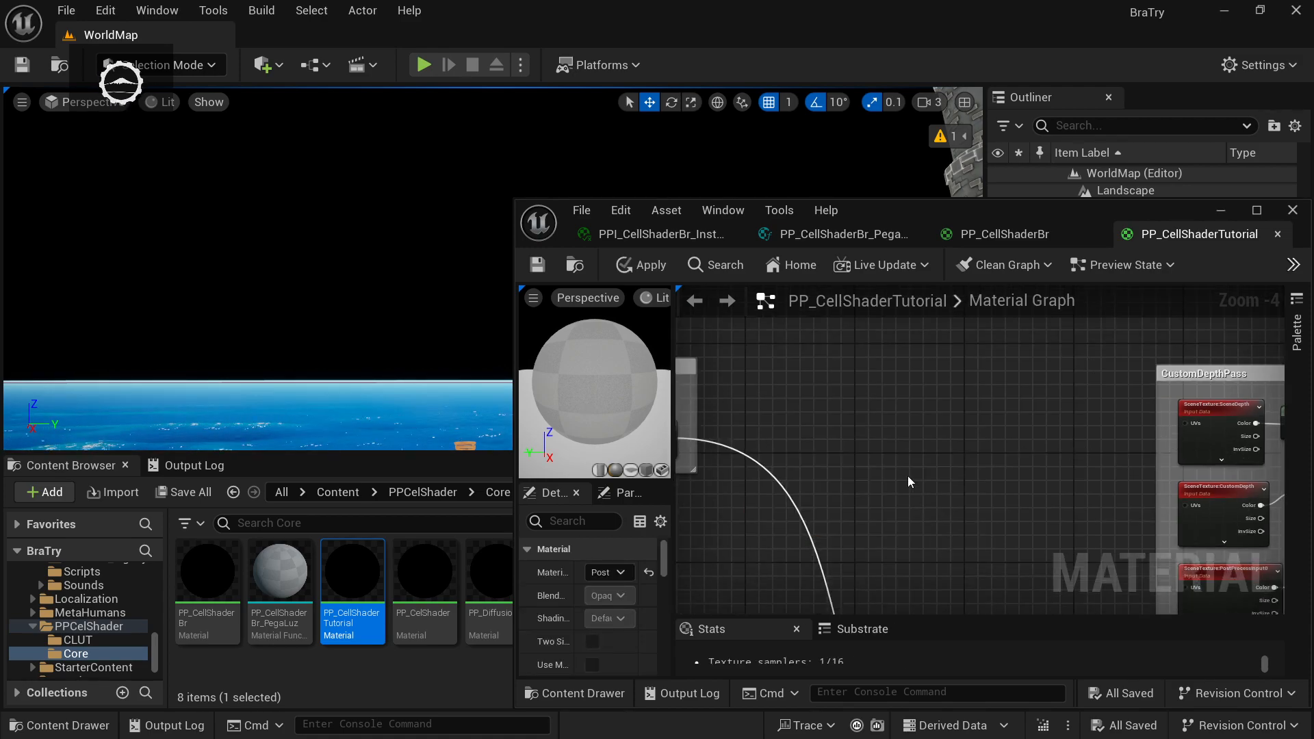
- Duplicate the SceneTexture:PostProcessInput0 node from the CustomDepthPass group and place the copy in the cleared area
right_click_drag(781, 395, 876, 418)
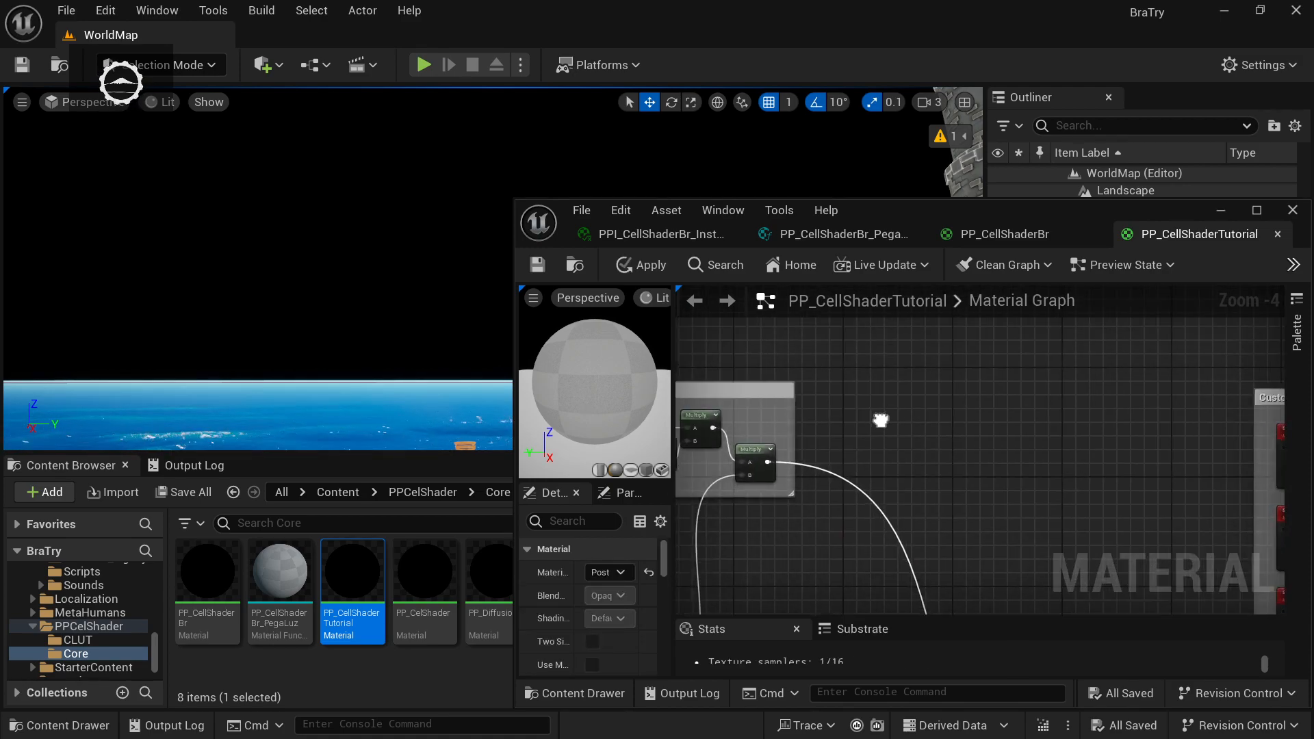
right_click(877, 417)
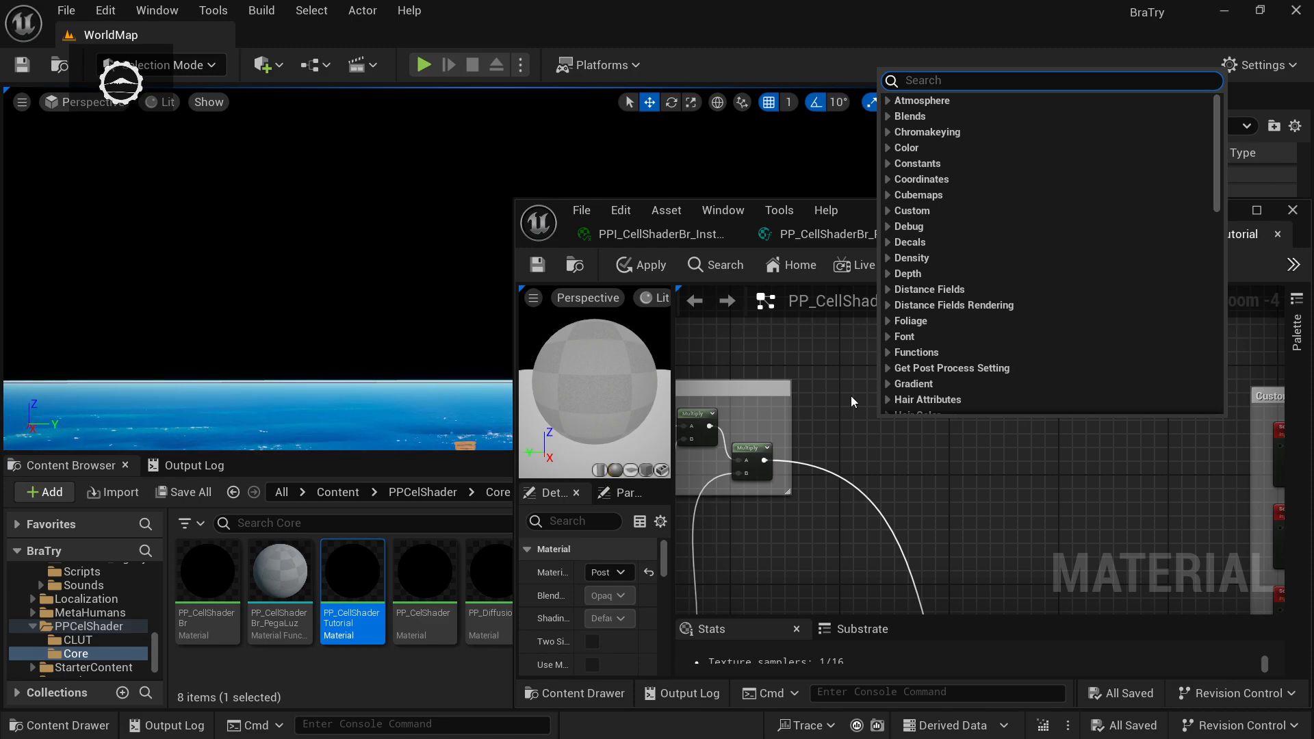
right_click_drag(1049, 521, 839, 423)
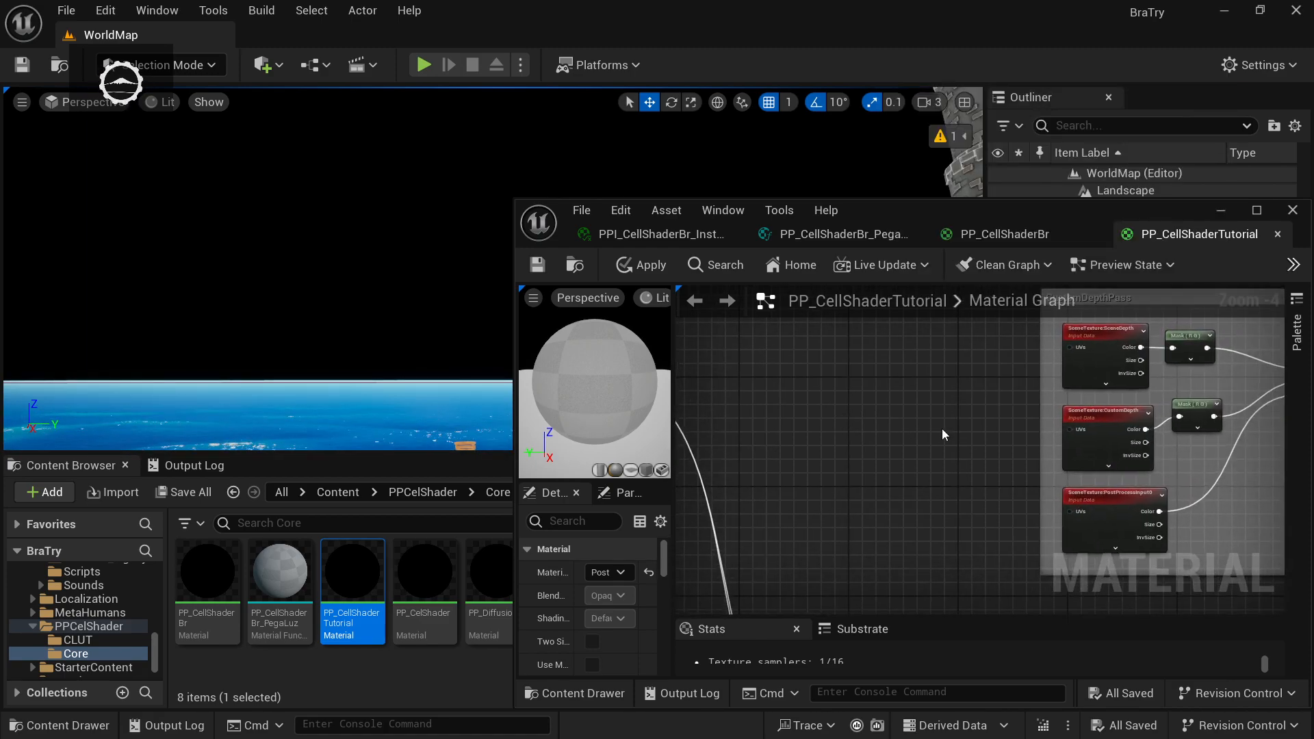
left_click(1120, 496)
key("ctrl+c")
key("ctrl+v")
left_click_drag(1179, 526, 864, 429)
- Add a Multiply node fed by the Color output of the copied PostProcessInput0 node and place it close beside it
left_click_drag(808, 366, 944, 361)
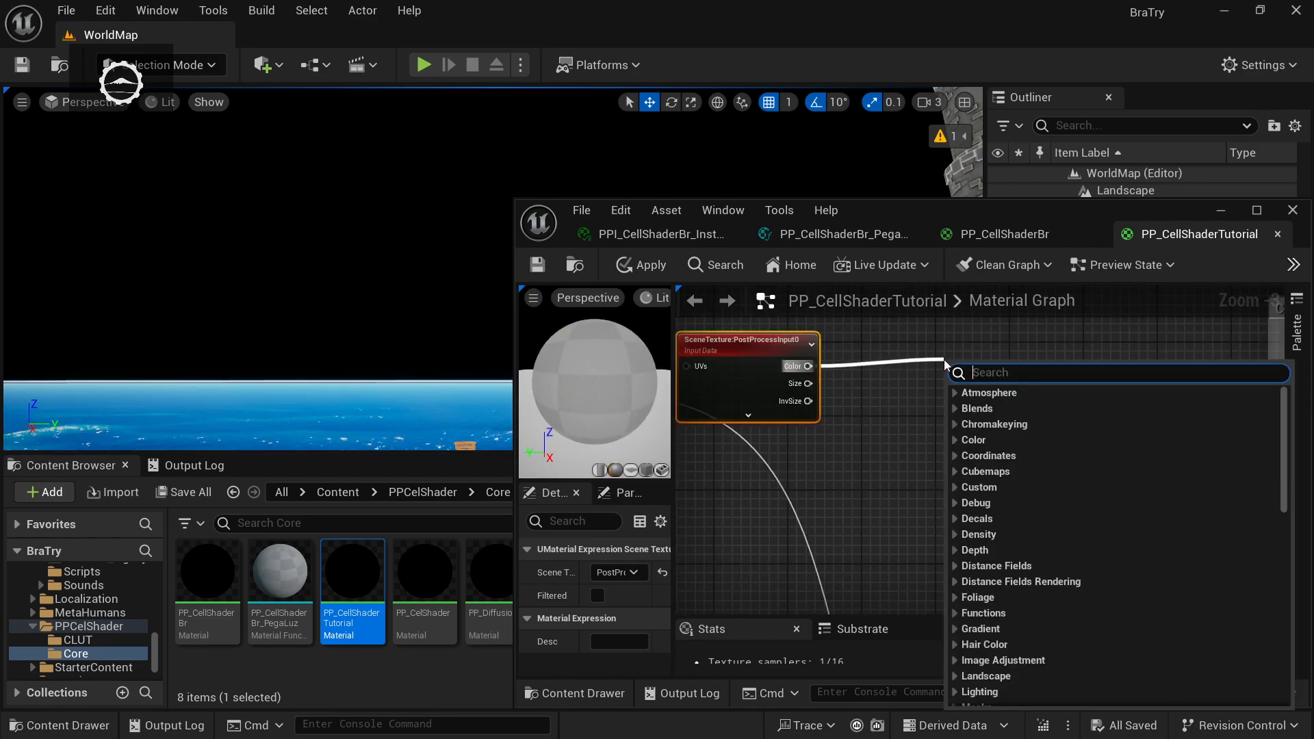
type("mult")
key("Return")
left_click_drag(962, 367, 861, 347)
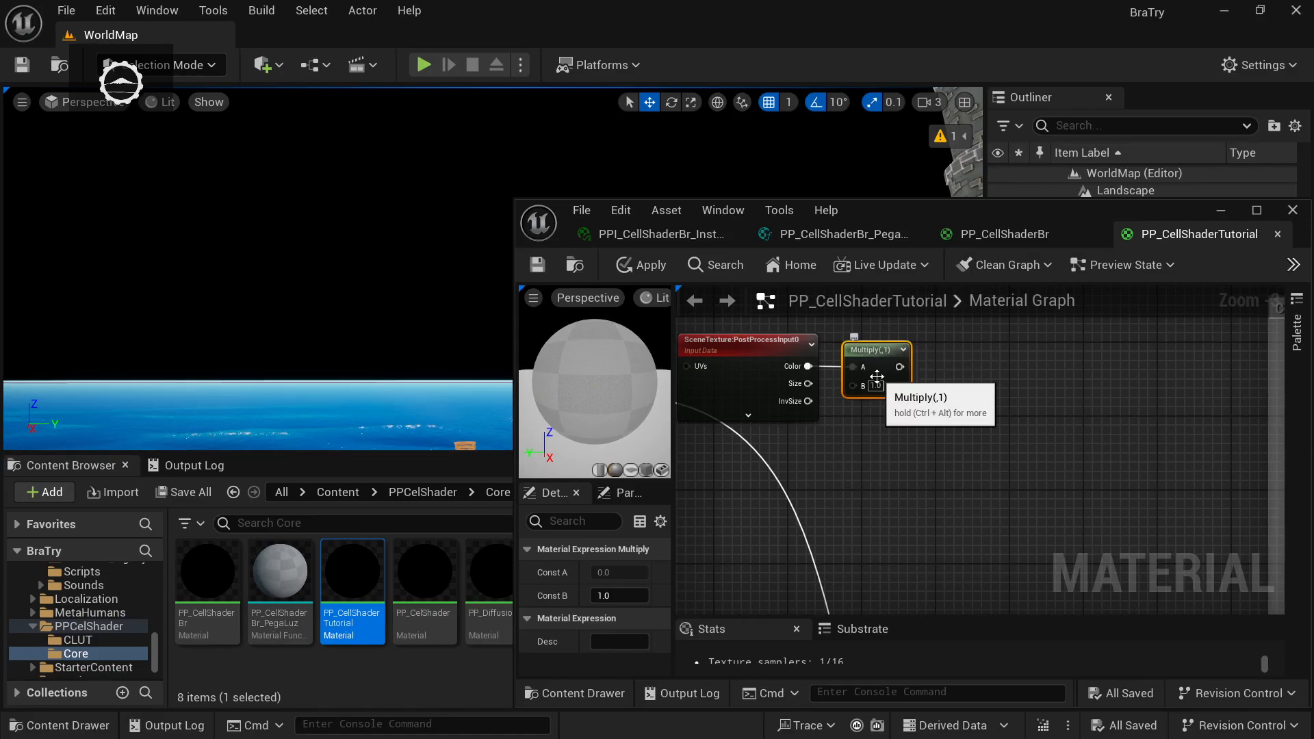
- Try moving the copied PostProcessInput0 node and its Multiply node together, and undo the move
left_click(753, 346)
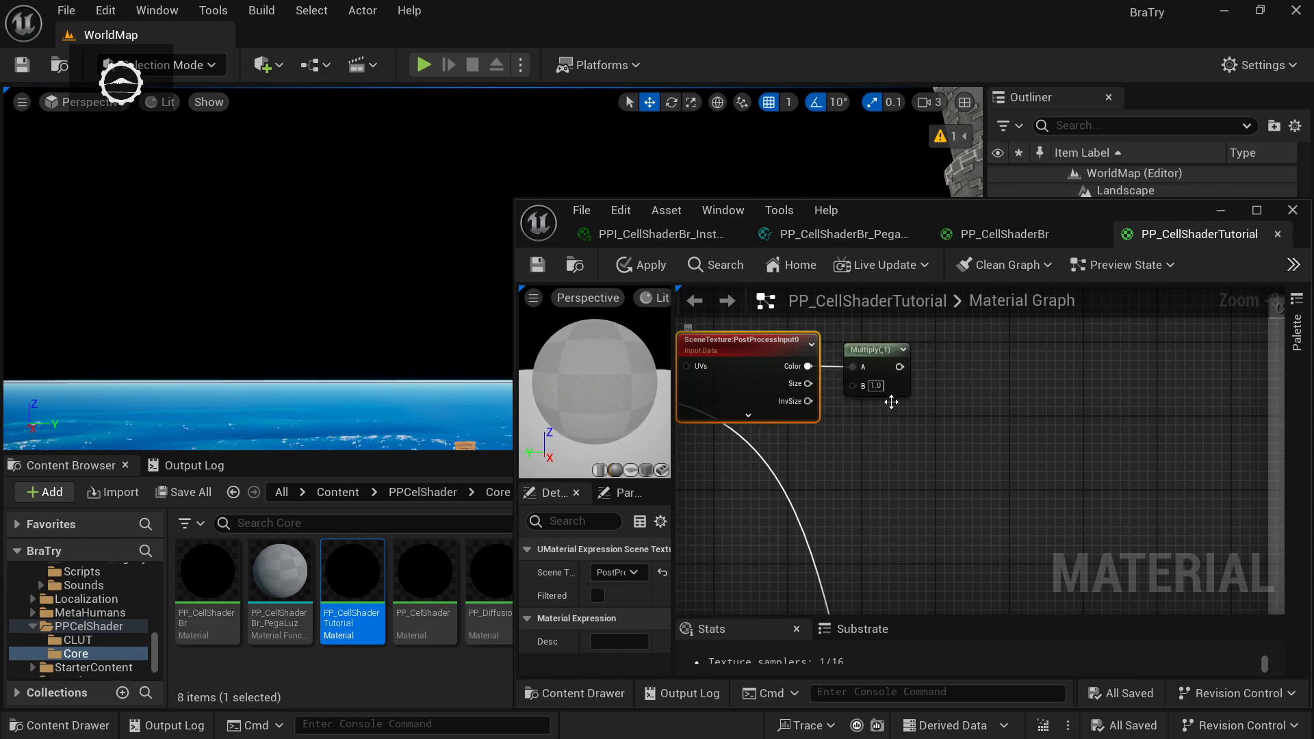
right_click_drag(864, 474, 971, 490)
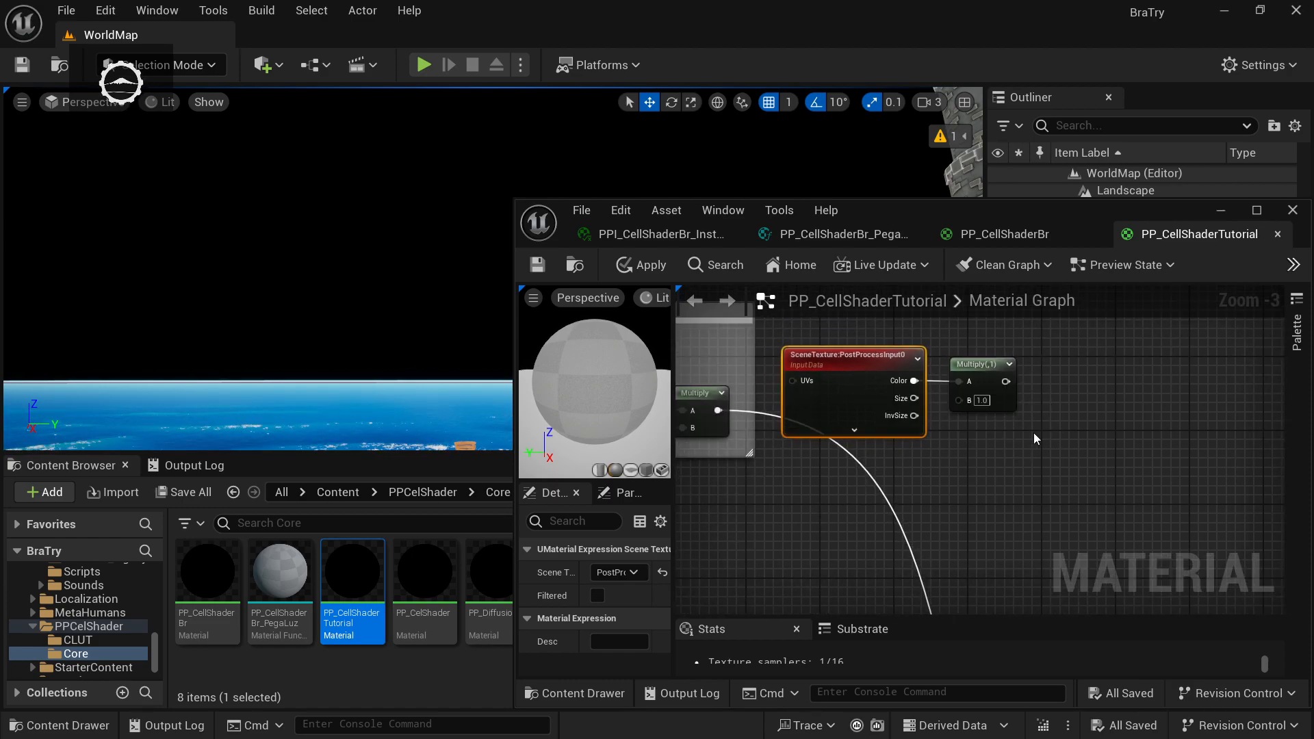
right_click_drag(1092, 472, 1070, 508)
left_click_drag(1070, 506, 851, 375)
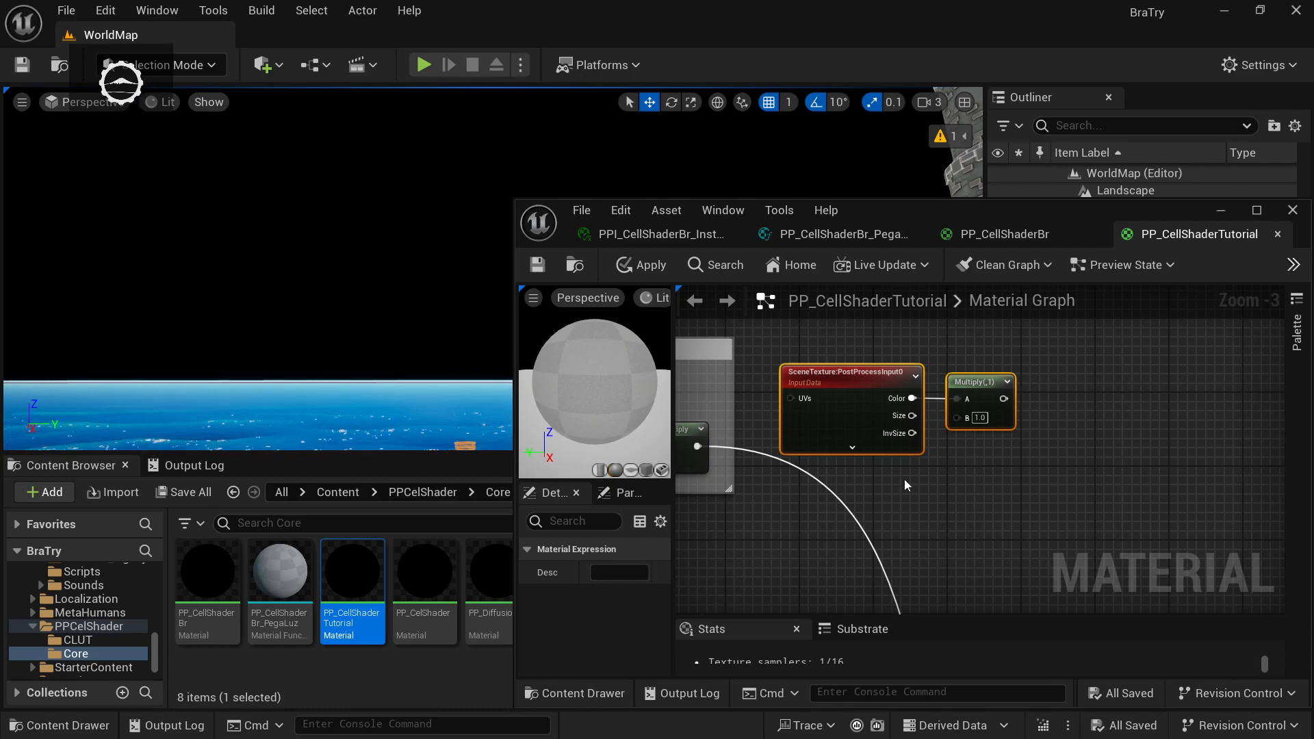
left_click_drag(858, 392, 859, 373)
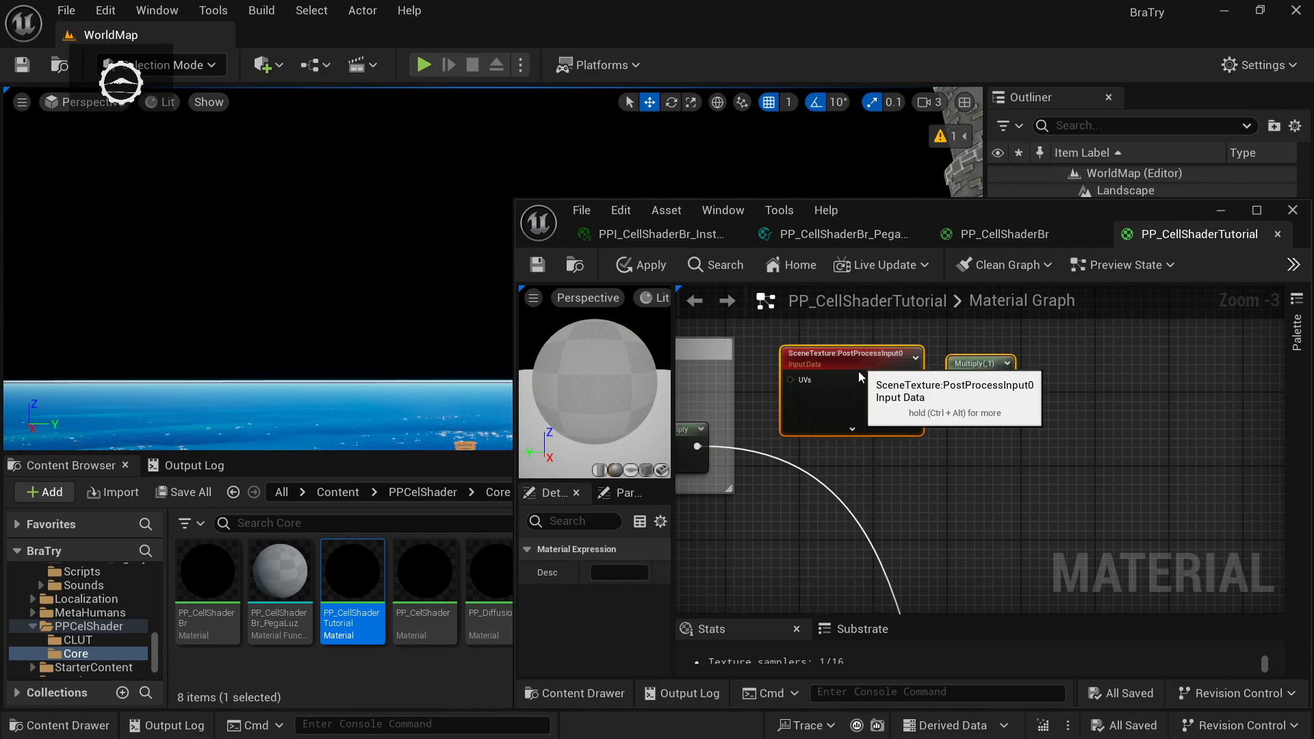
key("ctrl+z")
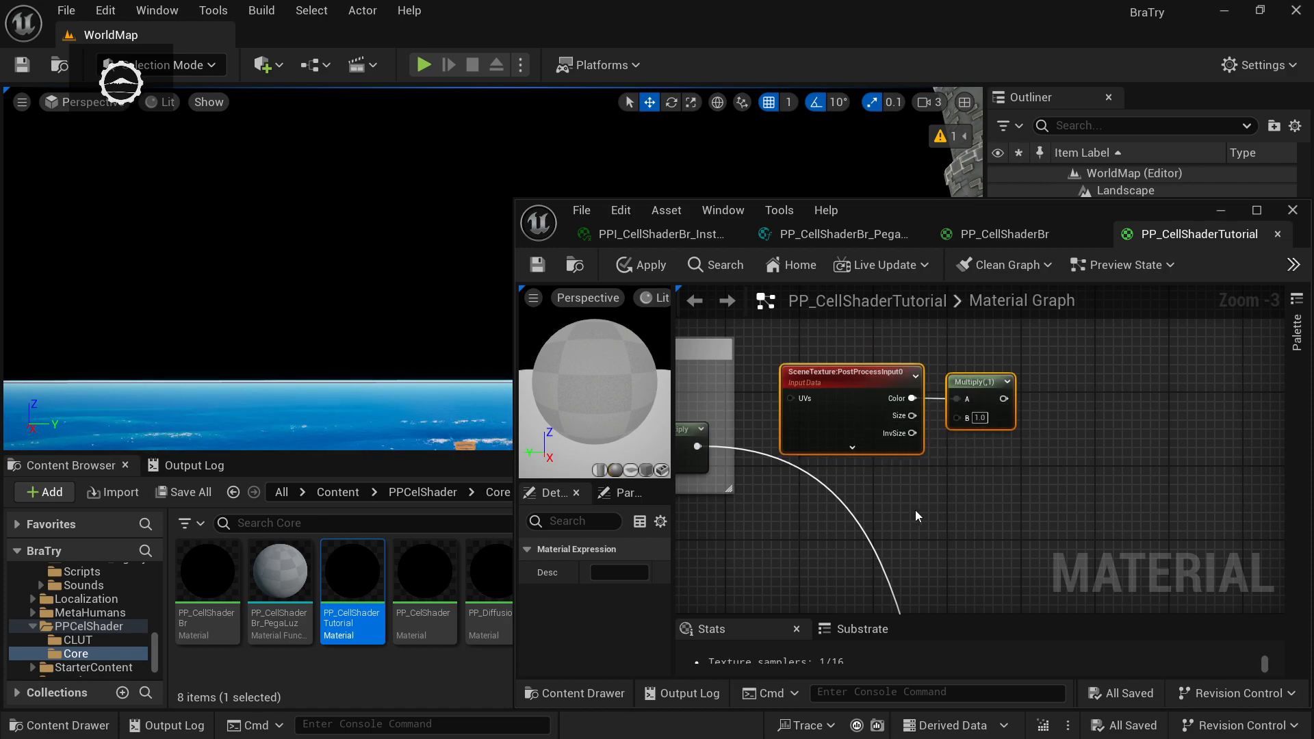
left_click(915, 511)
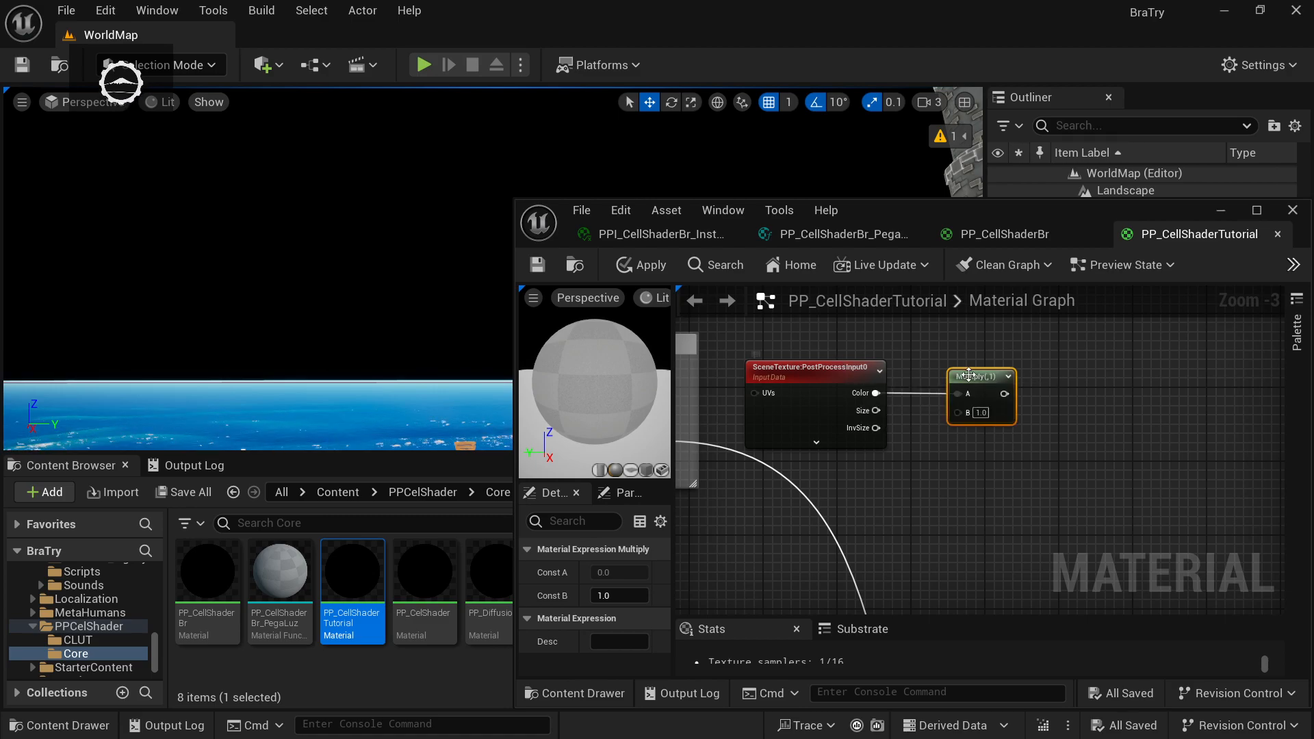
- Set input B of the new Multiply node to 0.2
left_click(980, 412)
type("0.2")
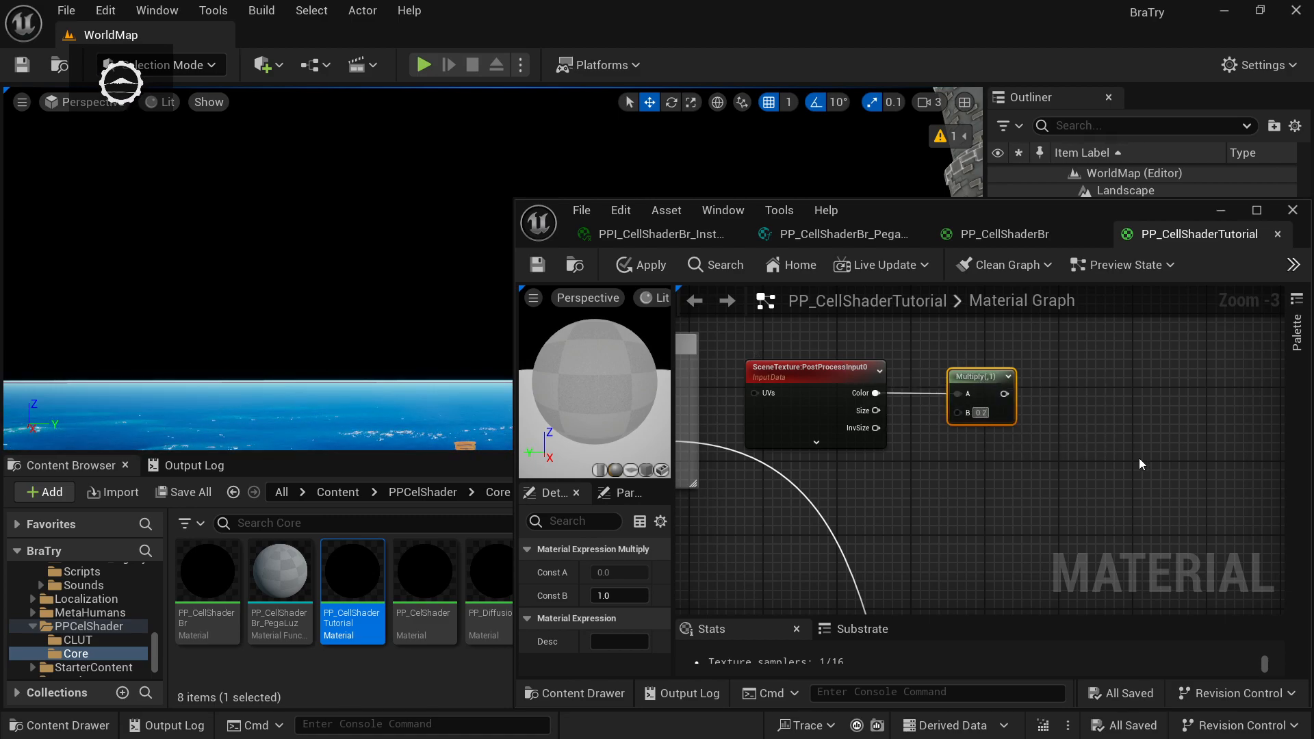
left_click(1037, 502)
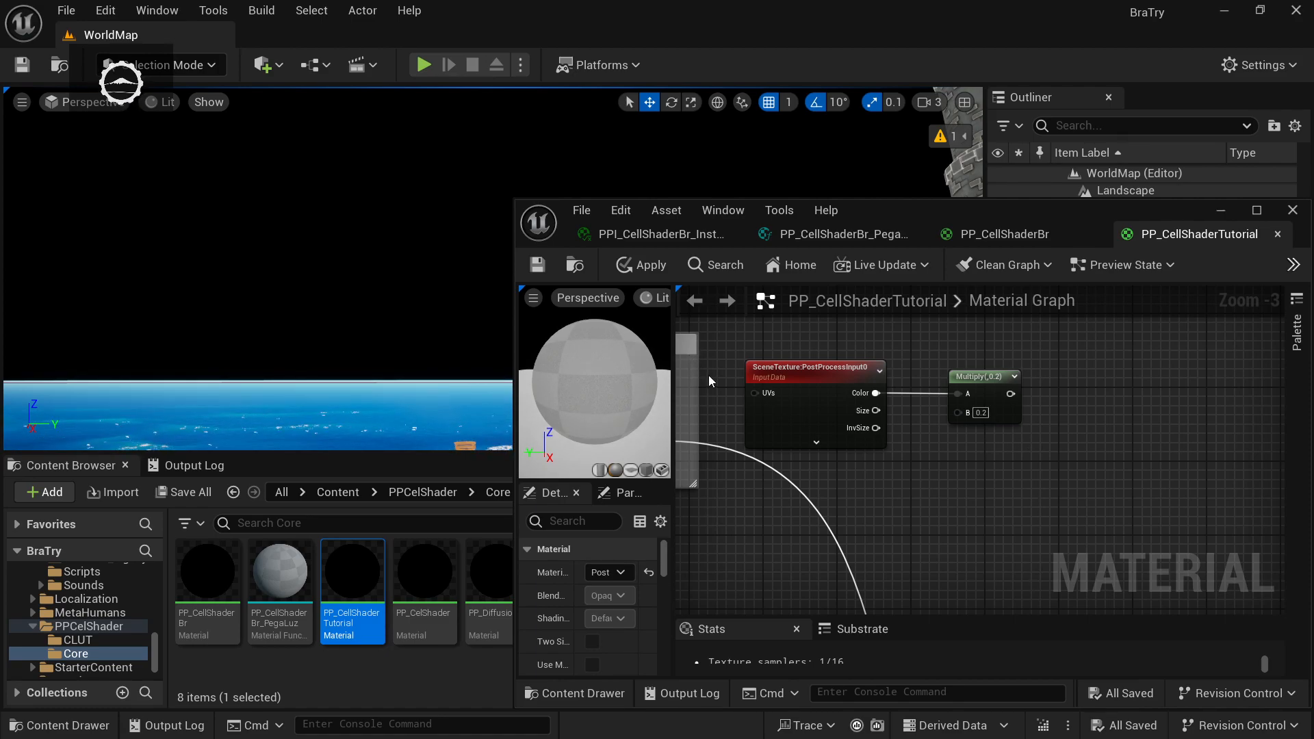
right_click_drag(446, 335, 595, 339)
right_click_drag(431, 284, 464, 305)
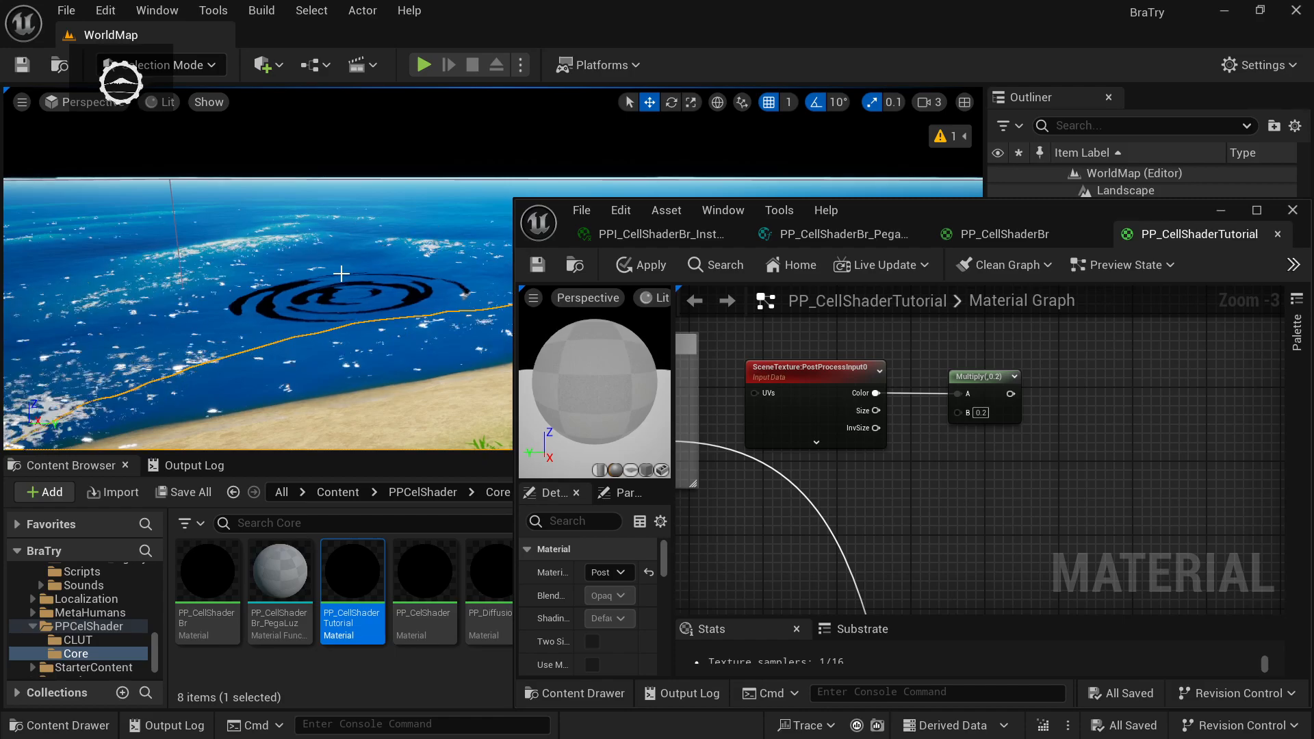
- Move the copied PostProcessInput0 node closer to its Multiply node and look over the ocean and scenery in the level viewport
left_click_drag(827, 388, 853, 388)
right_click_drag(356, 301, 301, 274)
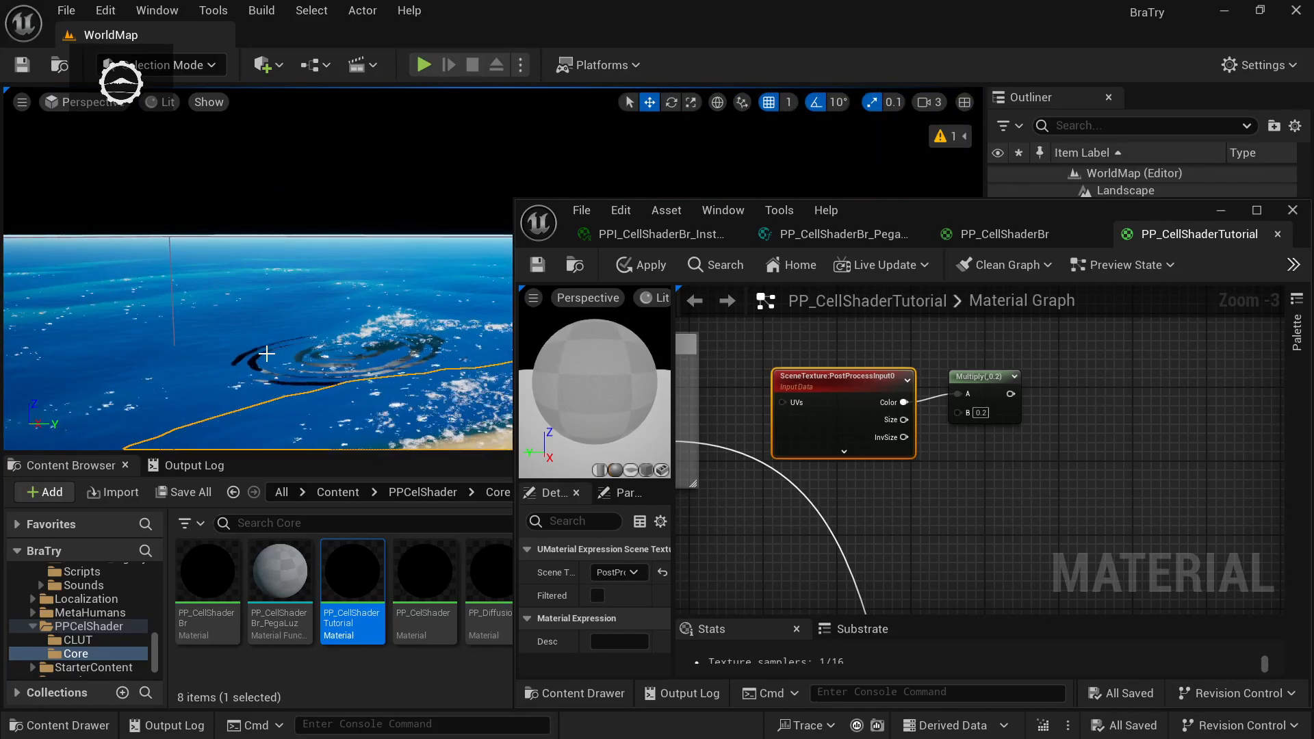
right_click_drag(417, 345, 401, 267)
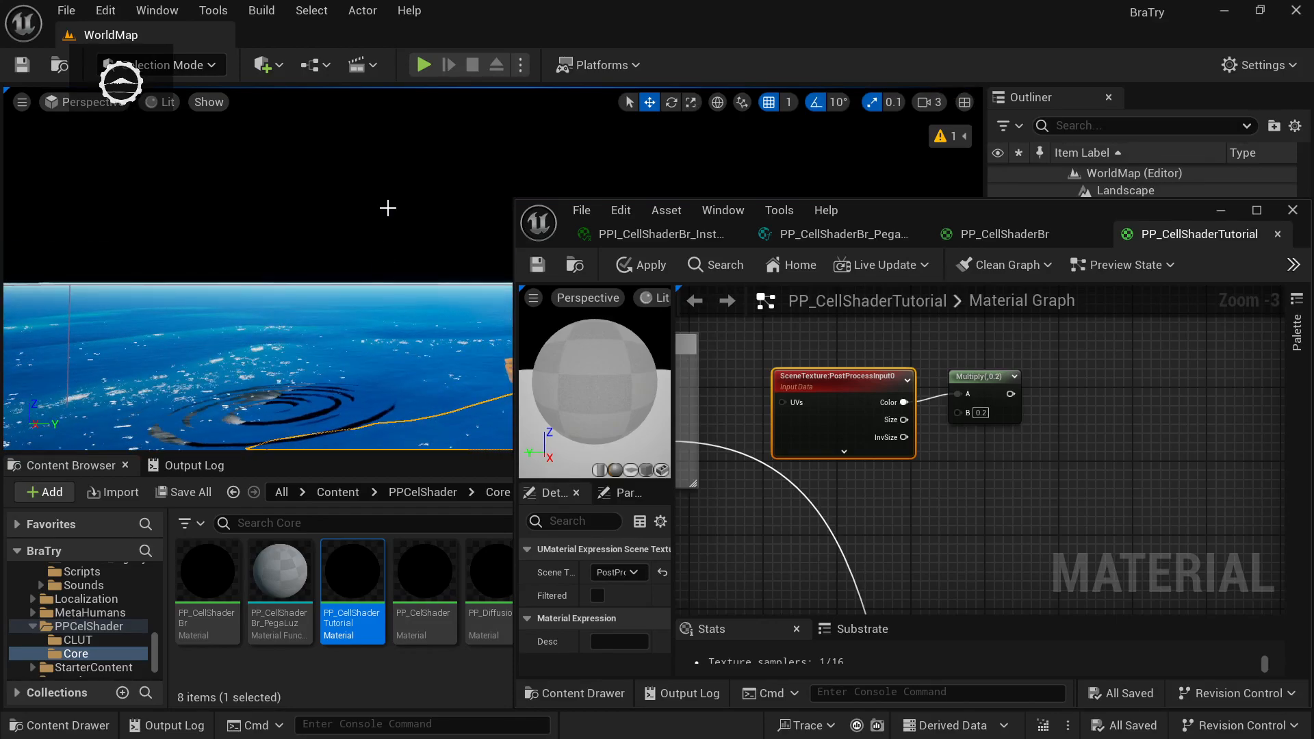
right_click_drag(377, 366, 362, 350)
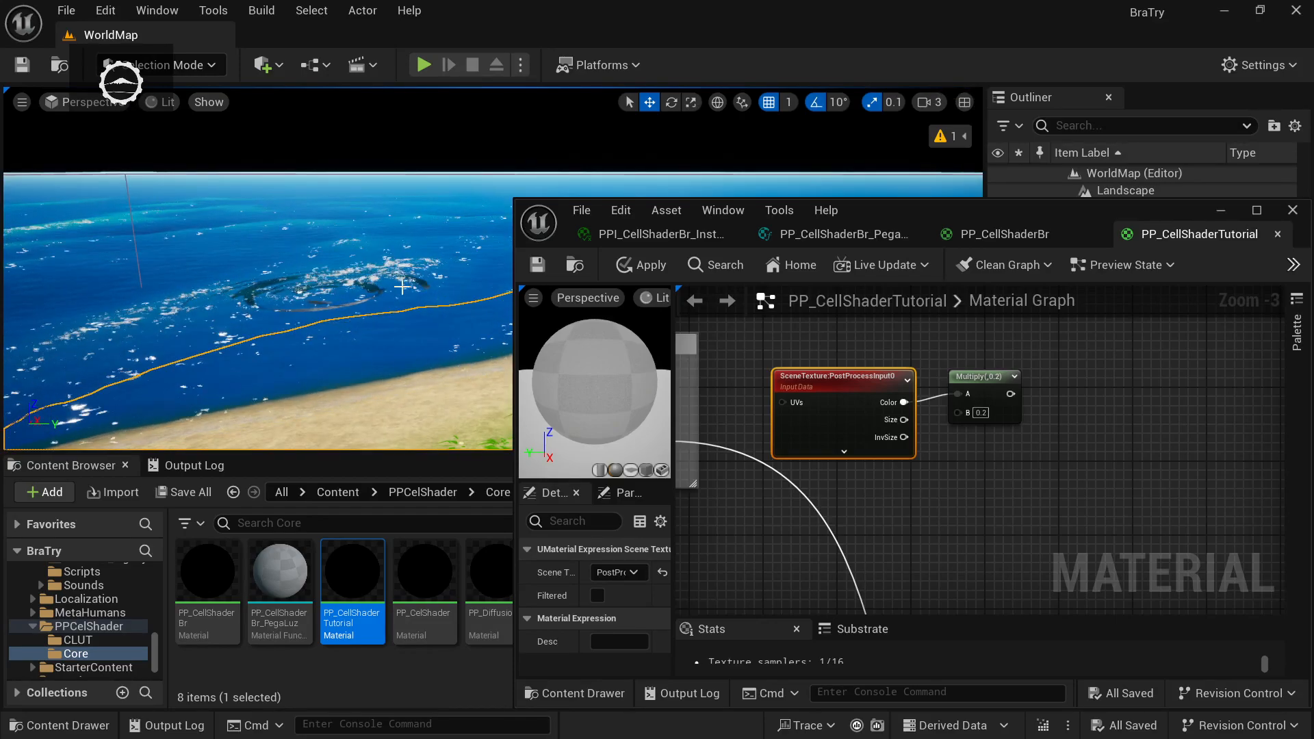
right_click_drag(402, 286, 414, 255)
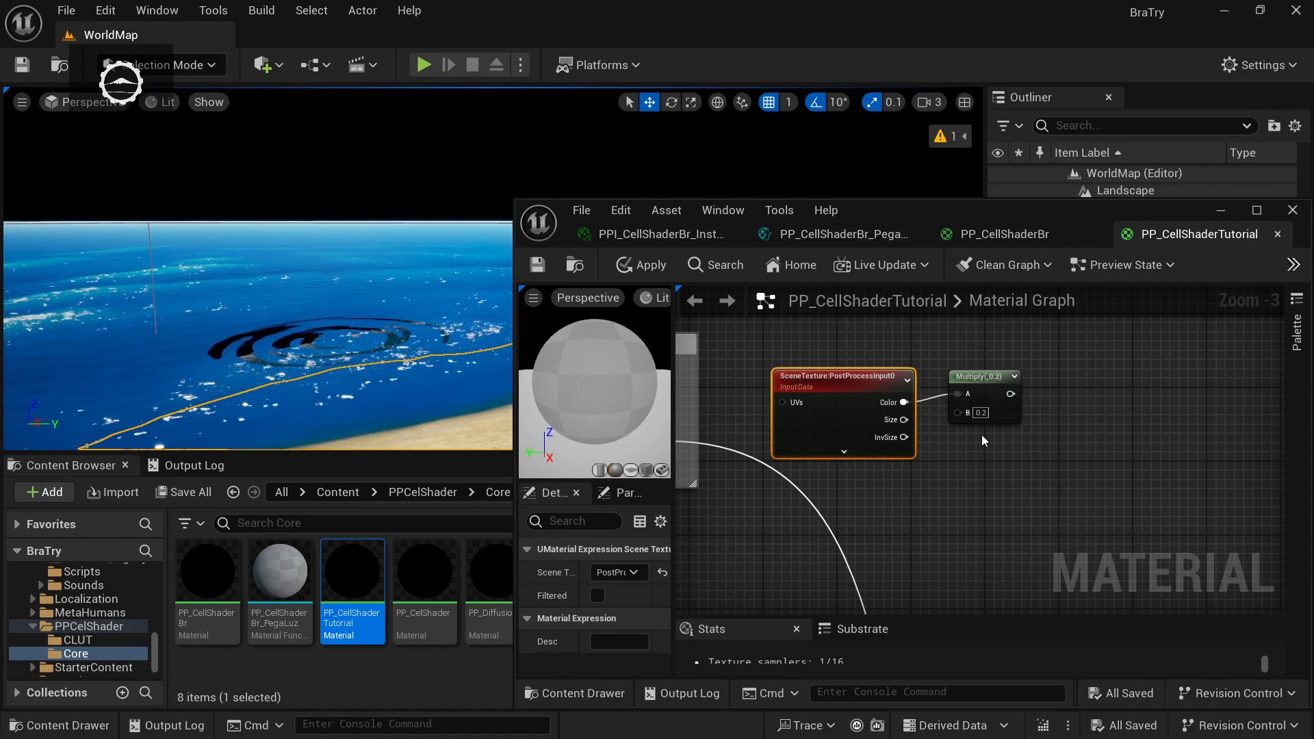
right_click_drag(362, 320, 582, 320)
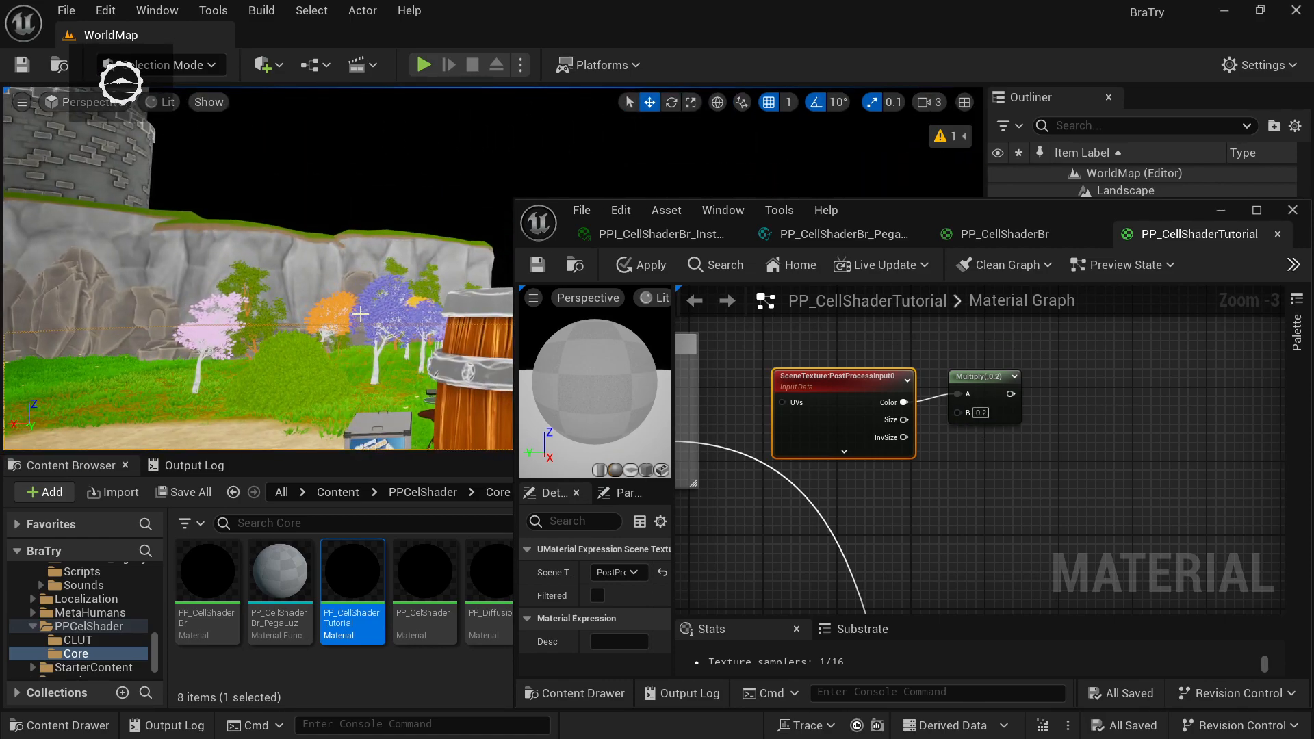
right_click_drag(309, 301, 133, 296)
right_click_drag(454, 244, 461, 303)
- Set input B of the new Multiply node to 0.1 and move the copied PostProcessInput0 node closer to it
key("Right")
key("BackSpace")
type("1")
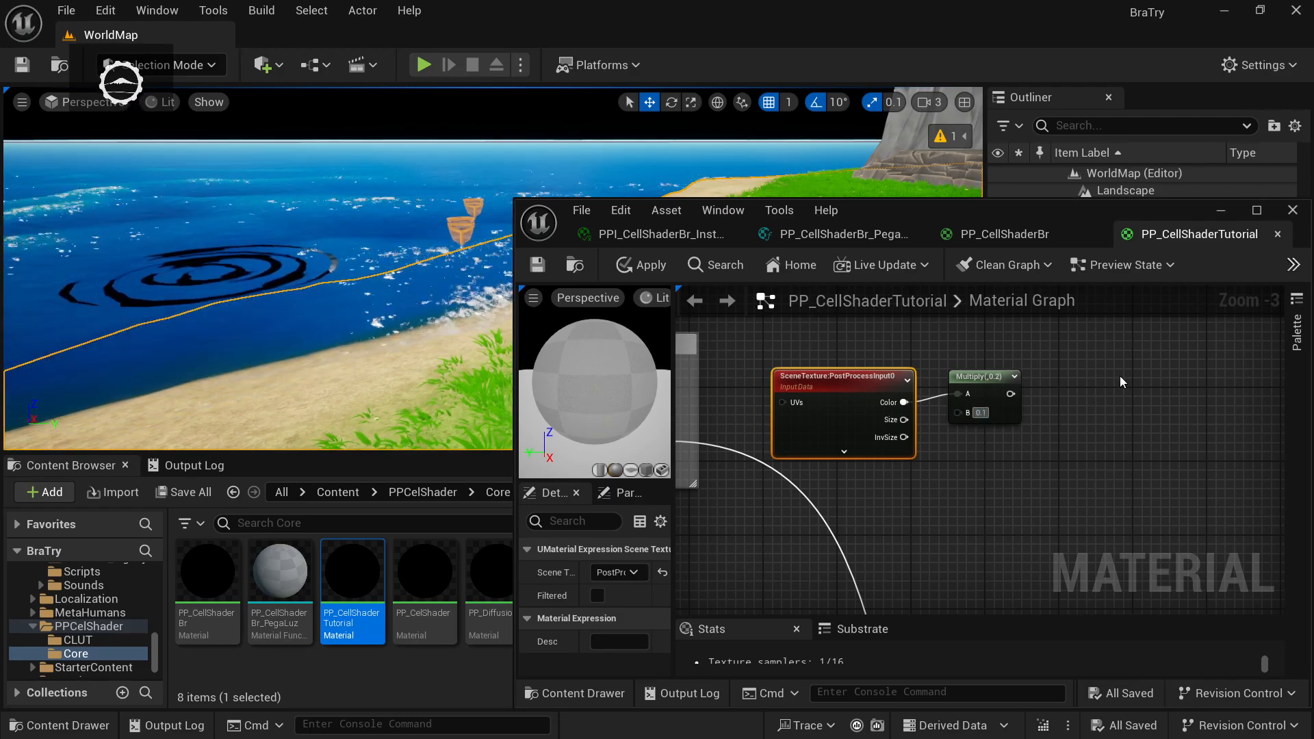
left_click(1035, 455)
right_click_drag(1037, 455, 987, 448)
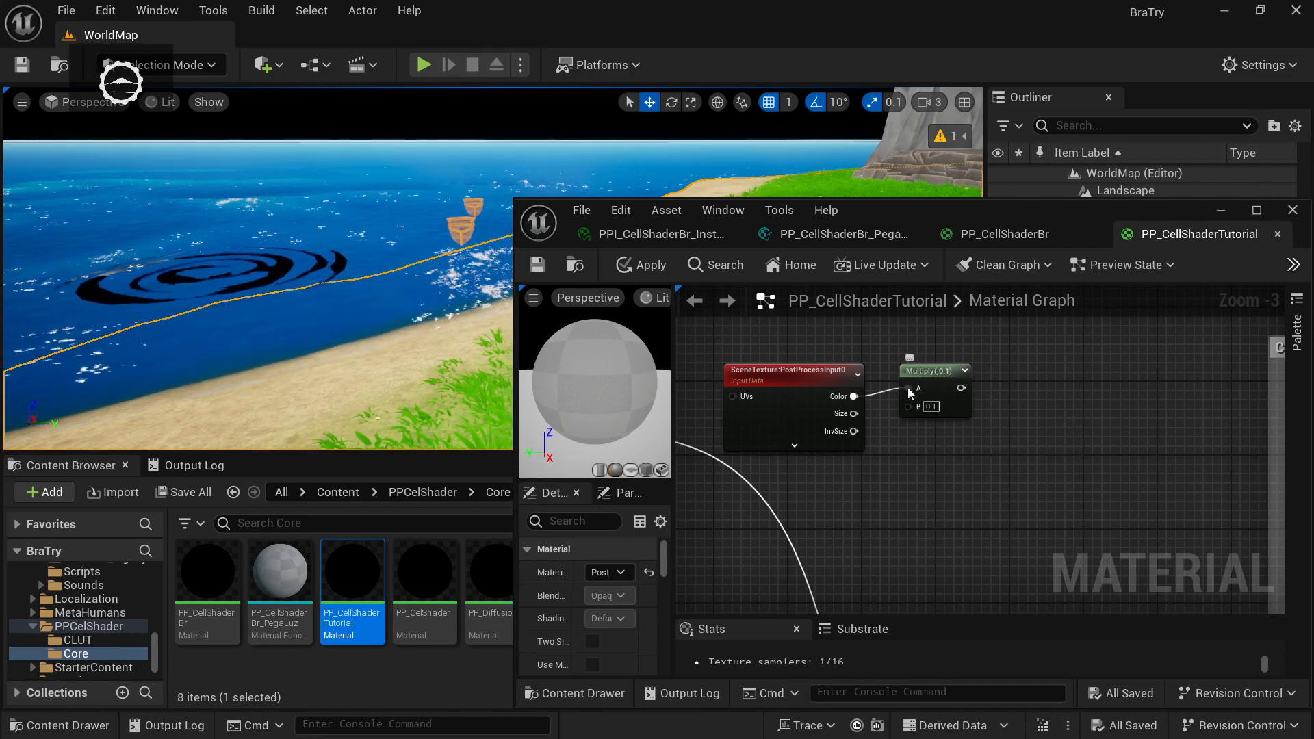
left_click_drag(832, 381, 851, 382)
left_click(984, 446)
- Add an If node with its input A fed by the output of the 0.1 Multiply node
right_click_drag(383, 274, 451, 250)
mouse_move(447, 307)
right_mouse_down()
mouse_move(584, 302)
mouse_move(423, 301)
right_mouse_up()
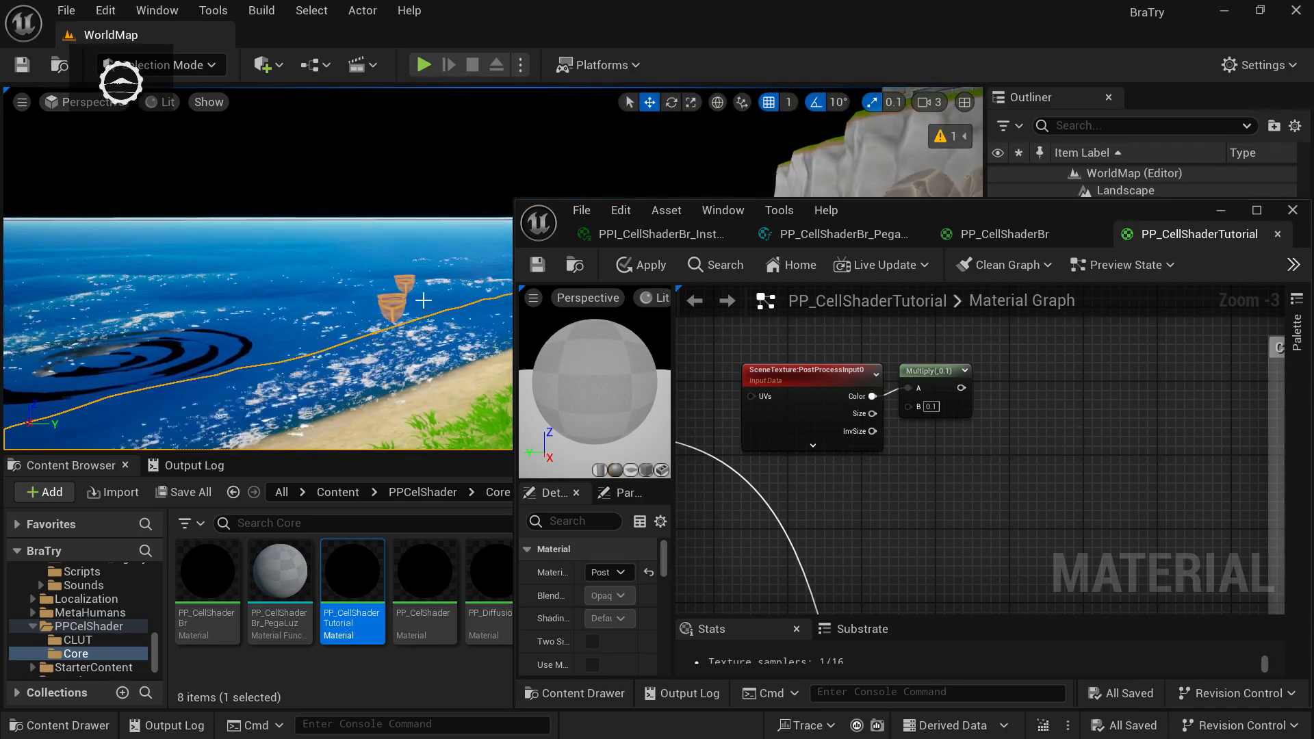
right_click_drag(448, 222, 479, 225)
right_click(448, 223)
left_click(444, 256)
right_click_drag(903, 459, 931, 432)
left_click_drag(961, 391, 1017, 376)
type("if")
key("Escape")
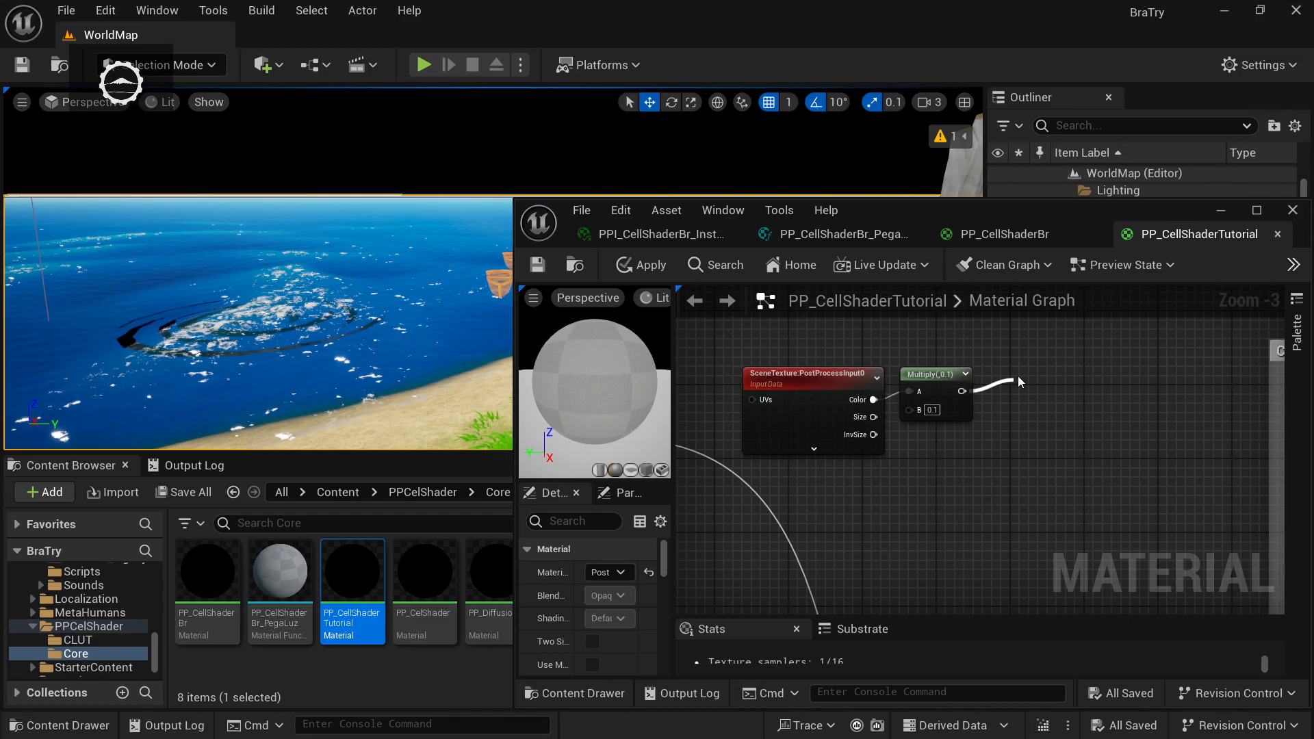
- Connect the output of a node earlier in the graph to input B of the new If node
scroll(912, 490, "down", 4)
scroll(791, 502, "up", 5)
right_click_drag(785, 503, 1027, 522)
right_click_drag(922, 524, 859, 516)
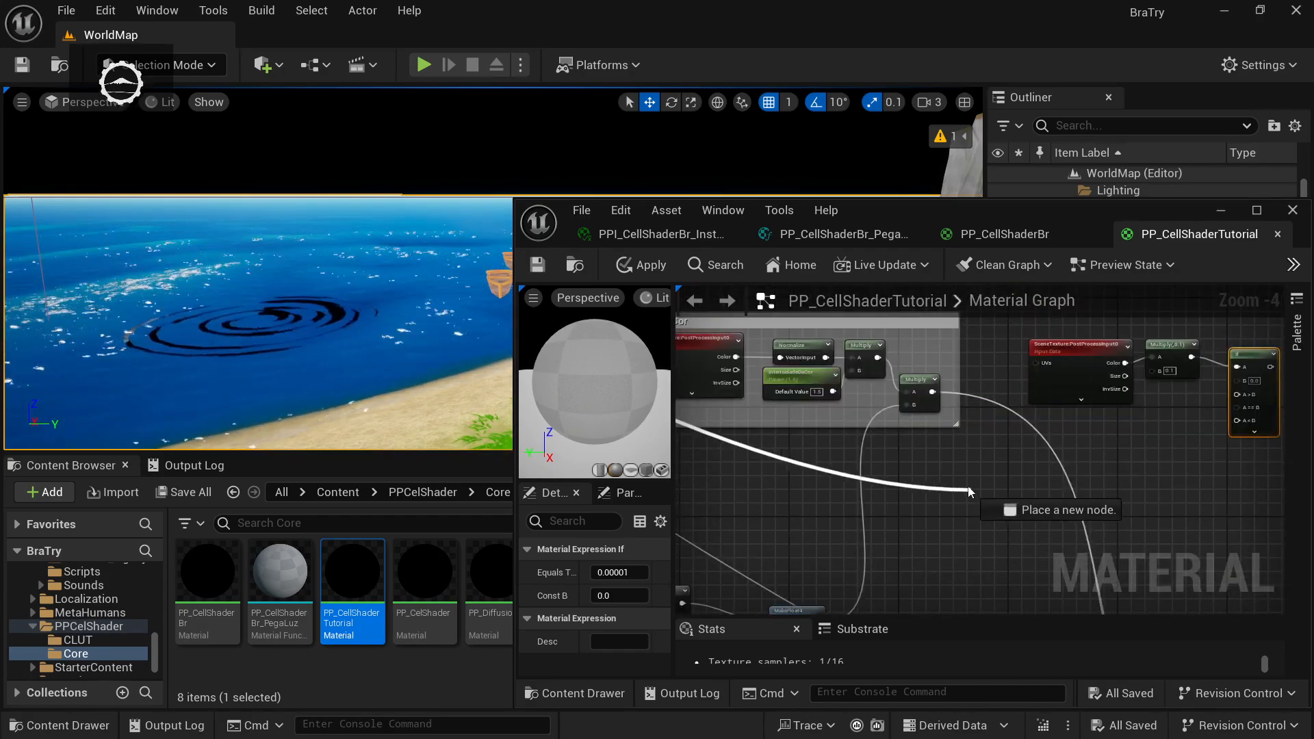
left_click_drag(968, 489, 1014, 369)
scroll(1026, 402, "up", 3)
right_click_drag(988, 384, 967, 438)
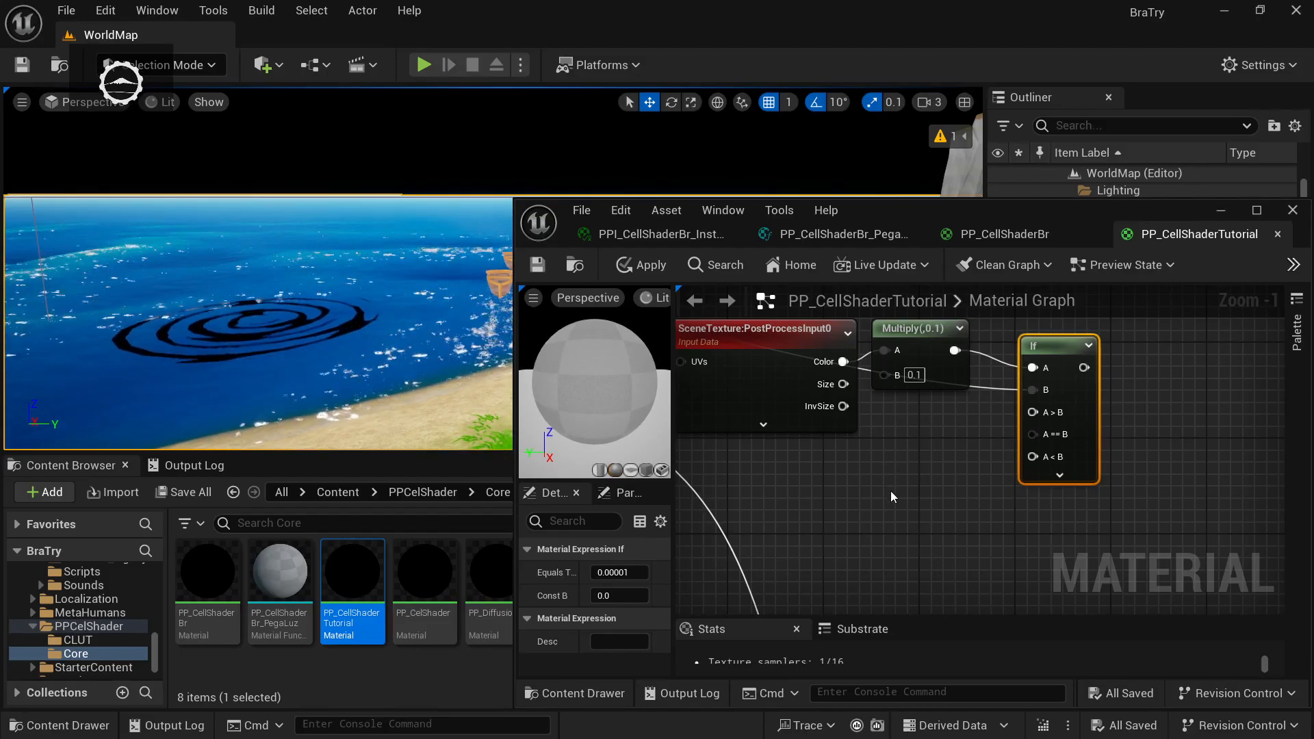
- Wire the preceding group's final Multiply output to the If node's A < B and A == B inputs, and the copied PostProcessInput0 Color to A > B
scroll(1029, 464, "down", 2)
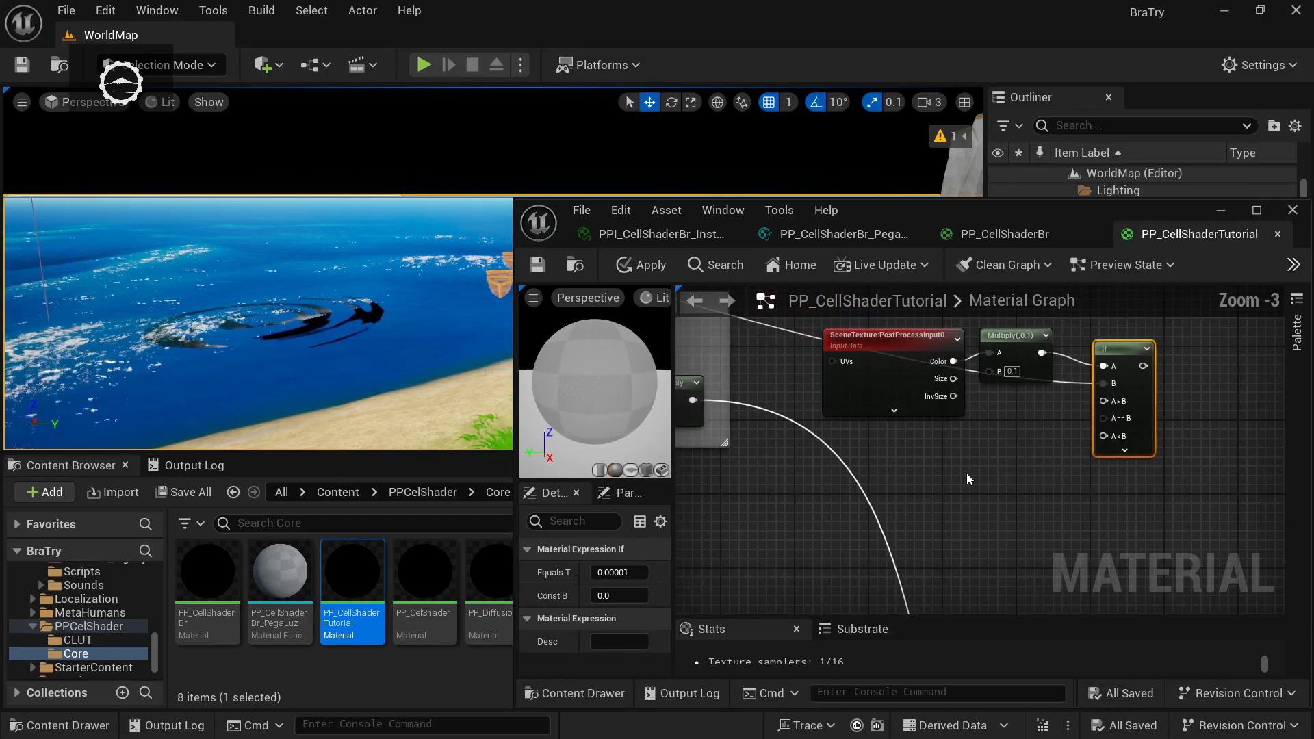
right_click_drag(802, 443, 827, 469)
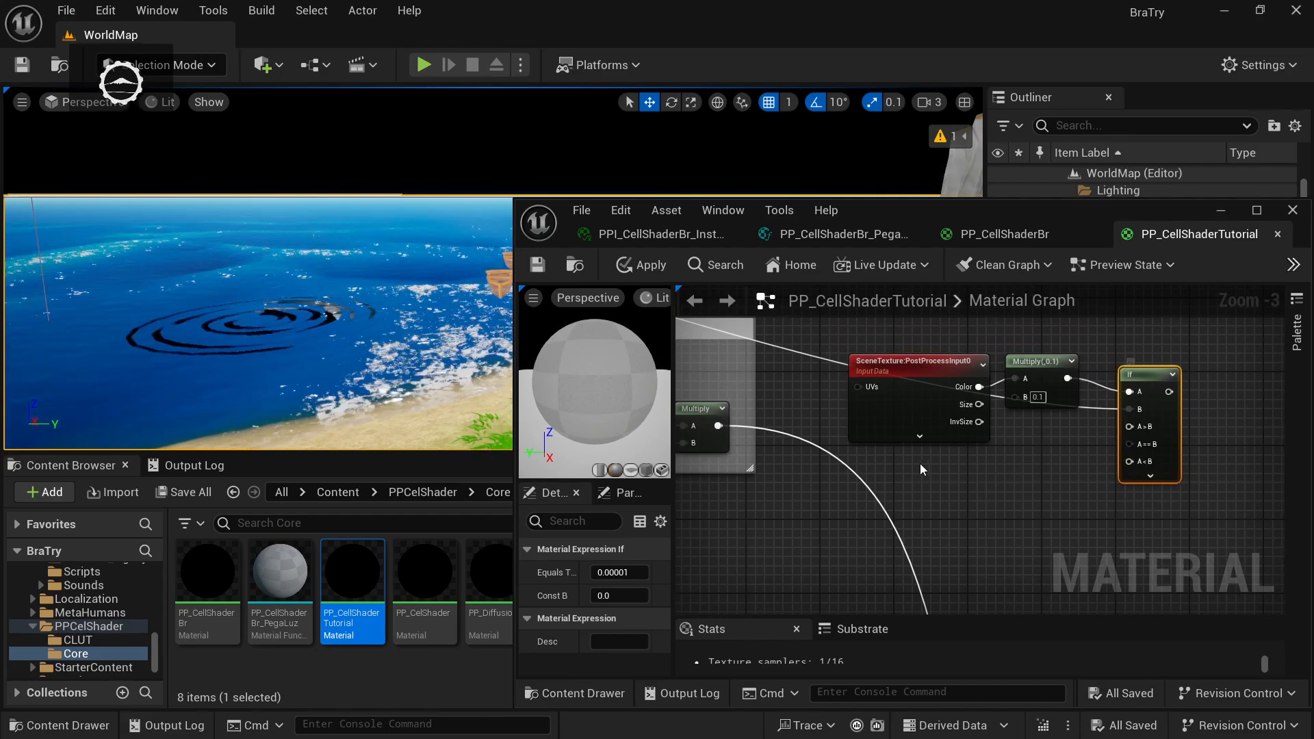
left_click_drag(717, 426, 1136, 464)
scroll(928, 495, "up", 1)
mouse_move(928, 494)
right_mouse_down()
mouse_move(1002, 488)
mouse_move(930, 517)
right_mouse_up()
left_click_drag(698, 440, 1156, 460)
right_click_drag(1081, 511, 909, 487)
scroll(910, 486, "up", 1)
left_click_drag(827, 358, 1030, 414)
- Connect the new If node's output to the A < B input of the If node in the CustomDepthPass group, and save the material
scroll(983, 513, "down", 2)
right_click_drag(1123, 487, 750, 430)
scroll(724, 380, "down", 1)
right_click_drag(724, 380, 766, 414)
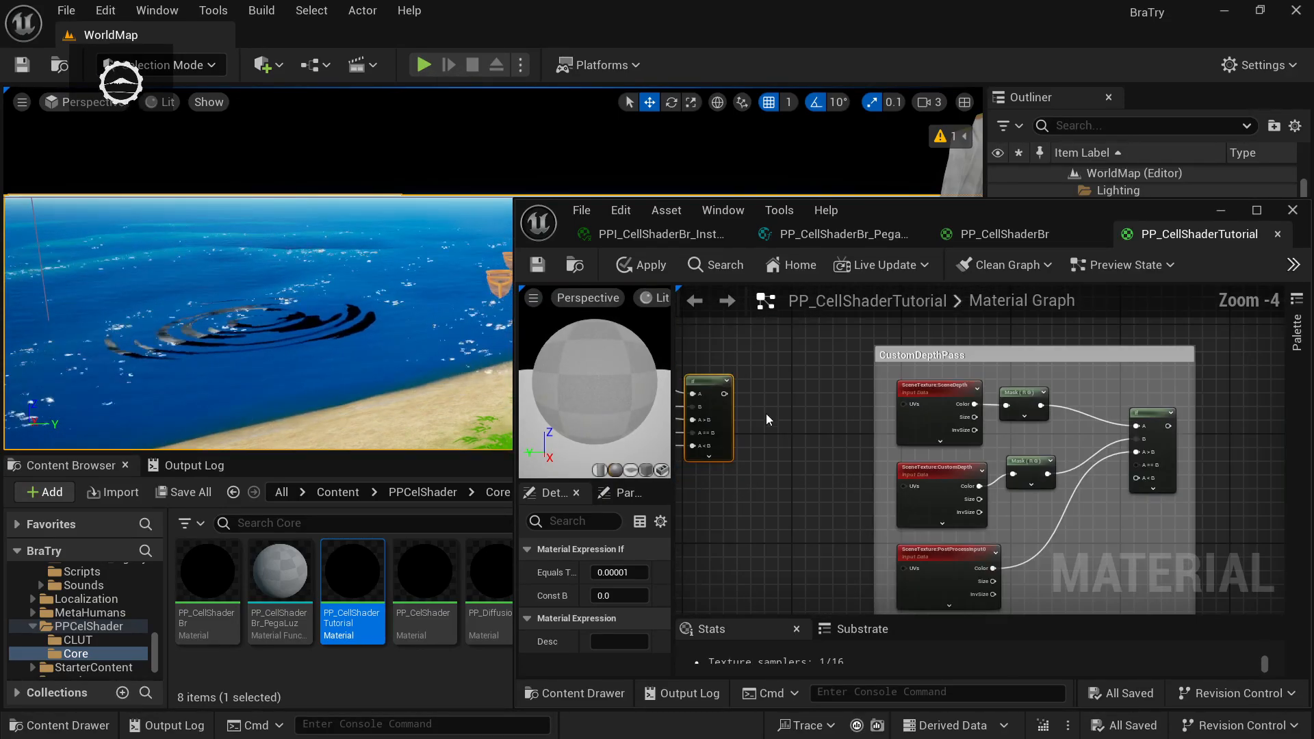
left_click_drag(726, 392, 1136, 478)
right_click_drag(744, 496, 840, 476)
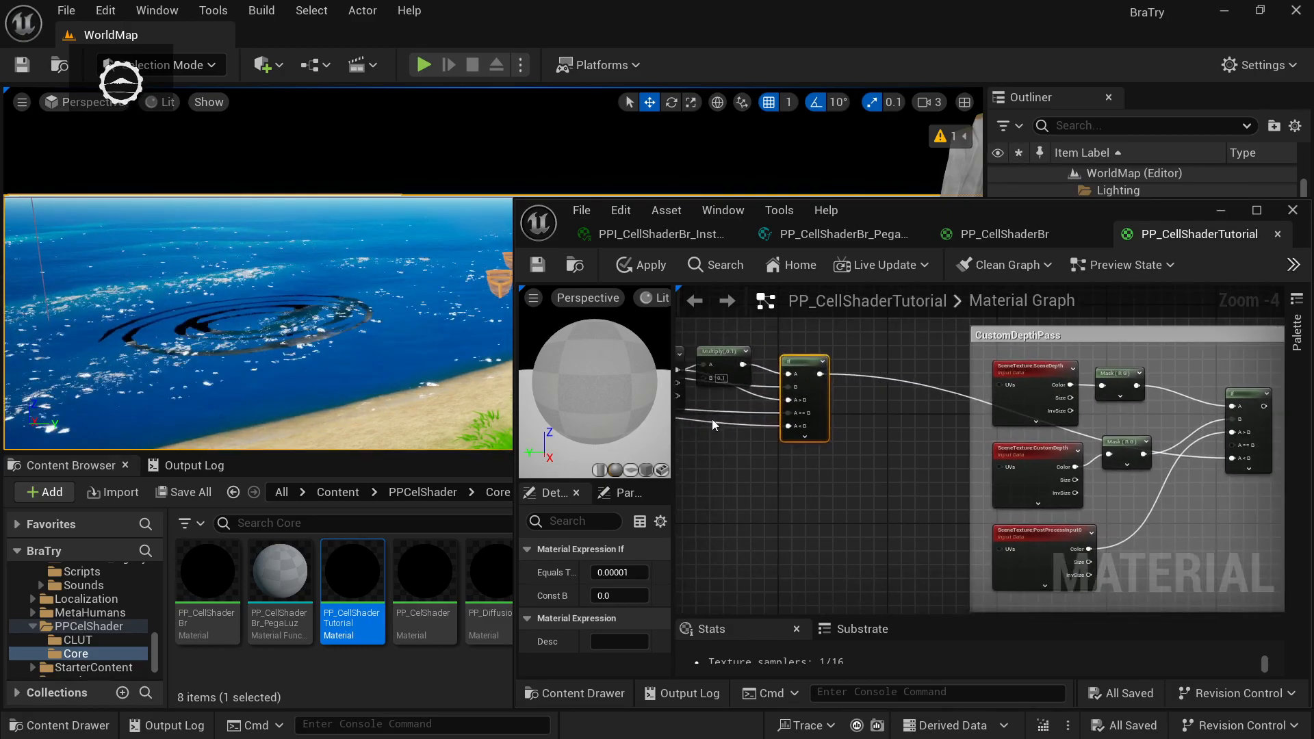
left_click(538, 272)
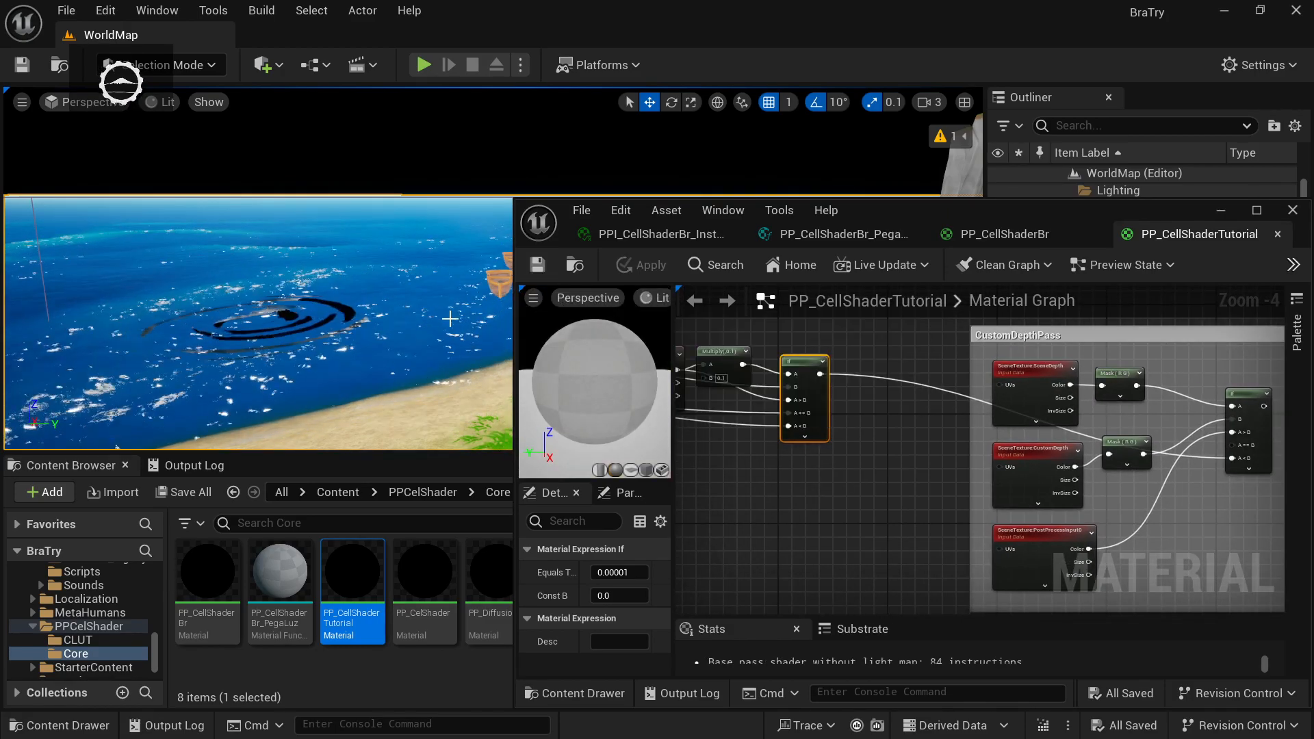
- Connect the output of the CustomDepthPass group's If node to the material result node and check the sky, ocean and shore in the viewport
scroll(1033, 389, "down", 5)
scroll(1031, 388, "down", 3)
right_click_drag(1031, 388, 815, 403)
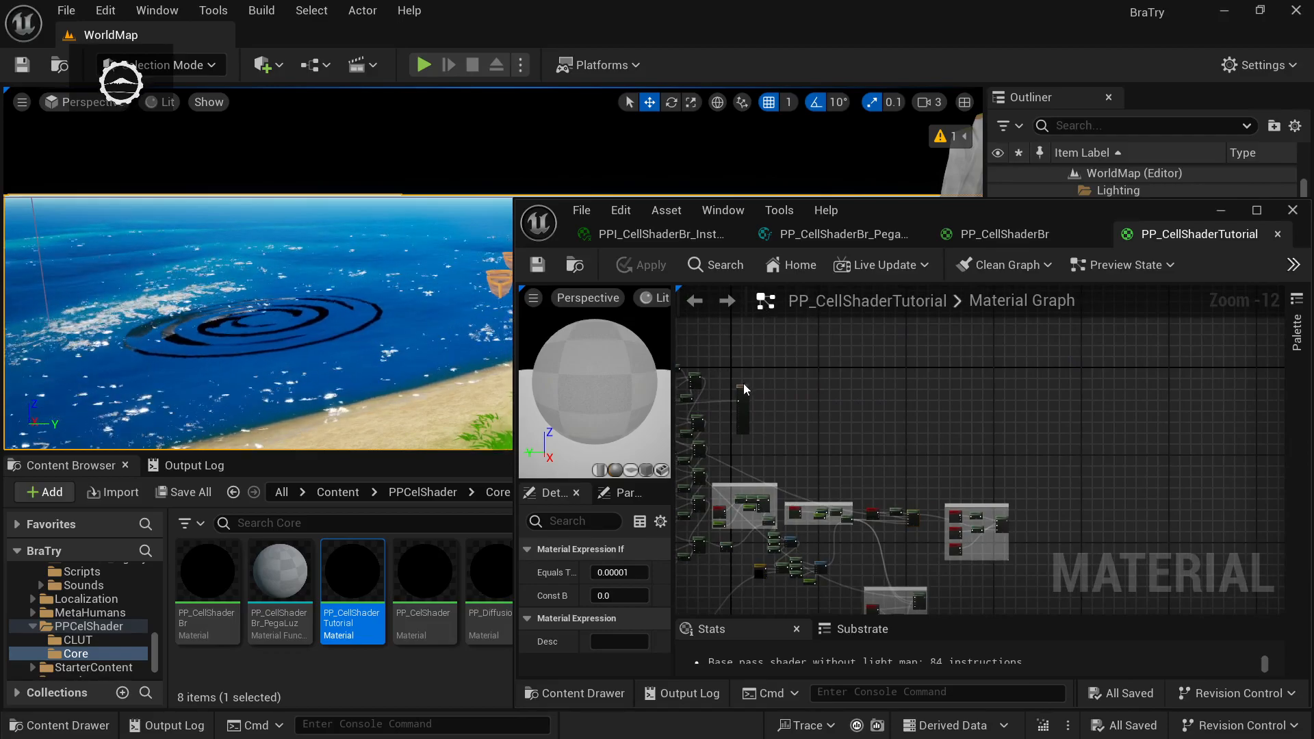
left_click_drag(743, 383, 807, 402)
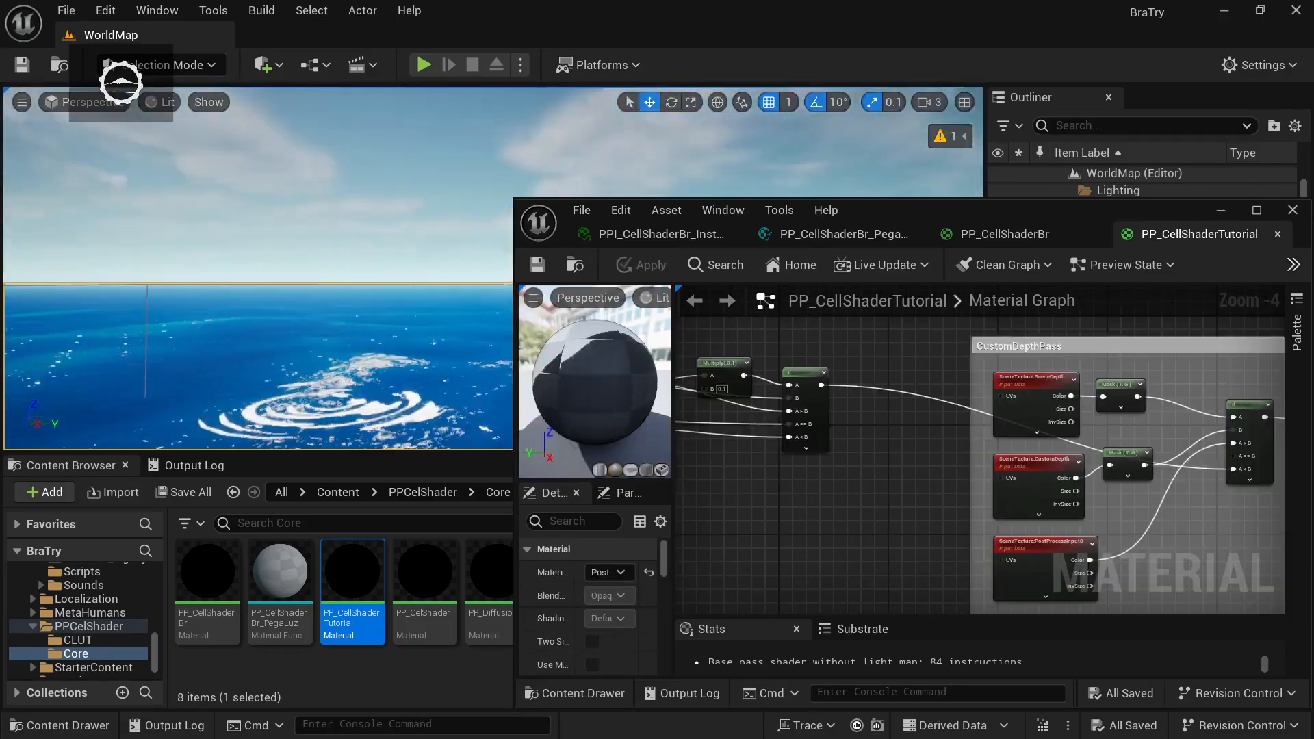
right_click_drag(274, 294, 342, 308)
left_click(342, 308)
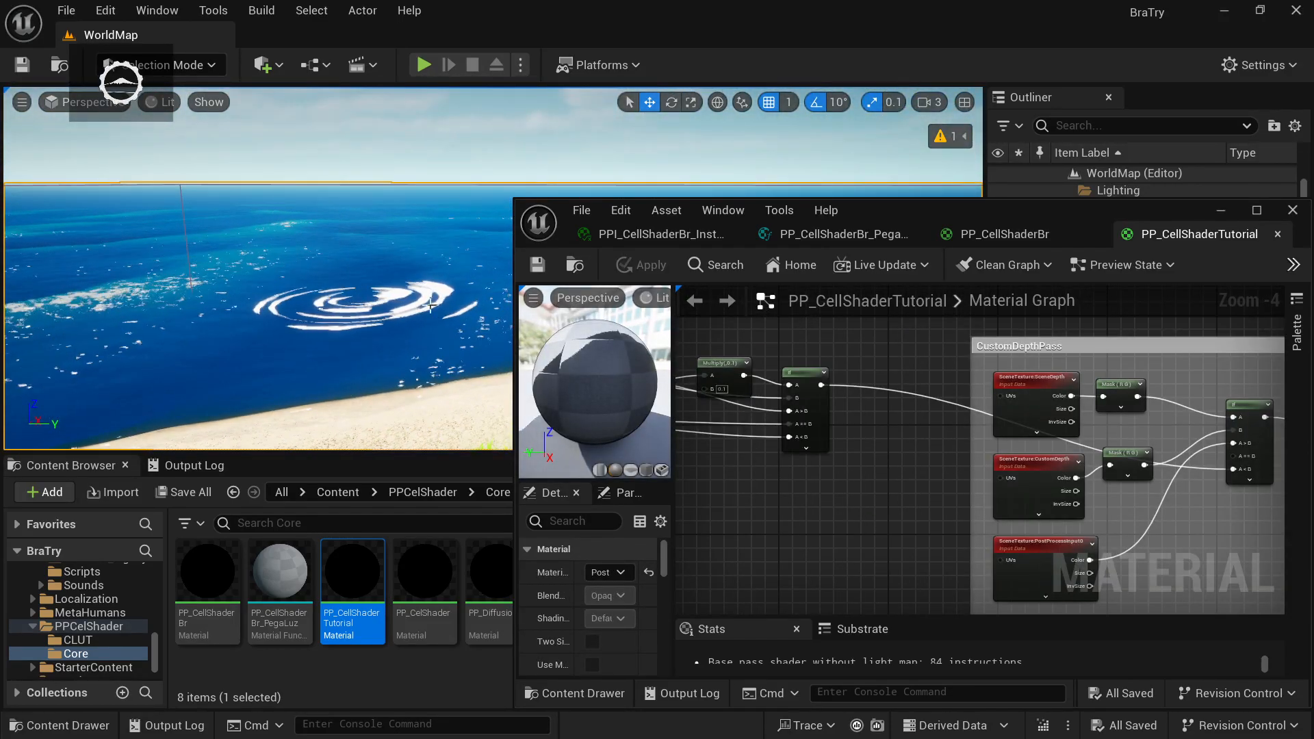
right_click_drag(383, 294, 479, 287)
mouse_move(343, 359)
right_mouse_down()
mouse_move(328, 342)
mouse_move(342, 360)
right_mouse_up()
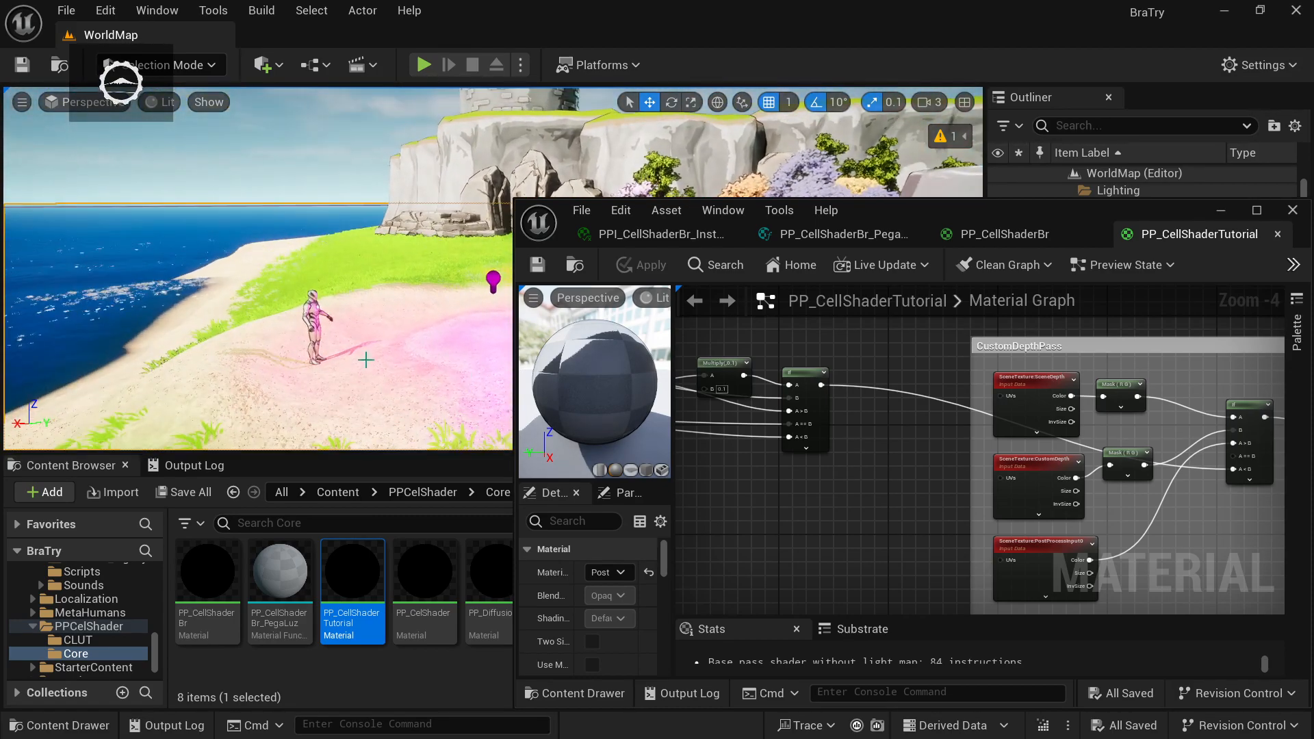
- Try setting input B of the Multiply node beside the copied PostProcessInput0 node to 1
right_click_drag(735, 506, 876, 519)
scroll(876, 519, "up", 1)
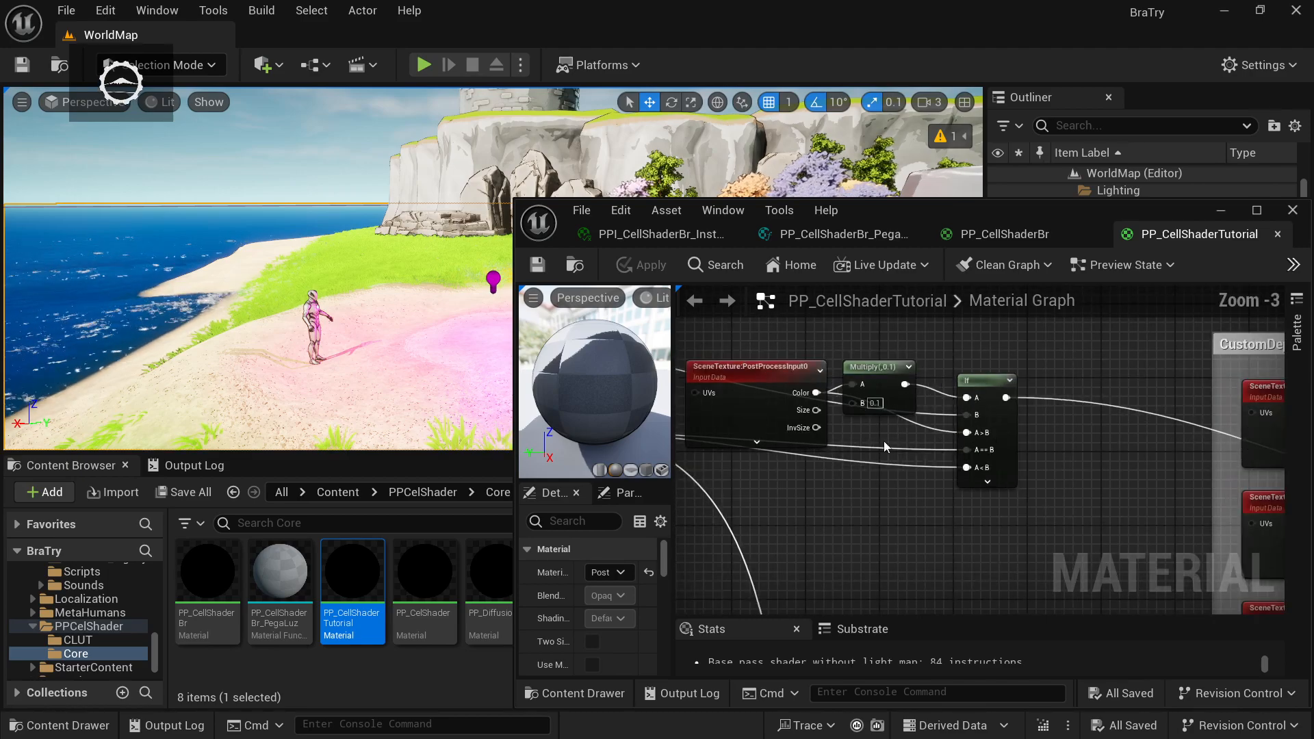
type("1")
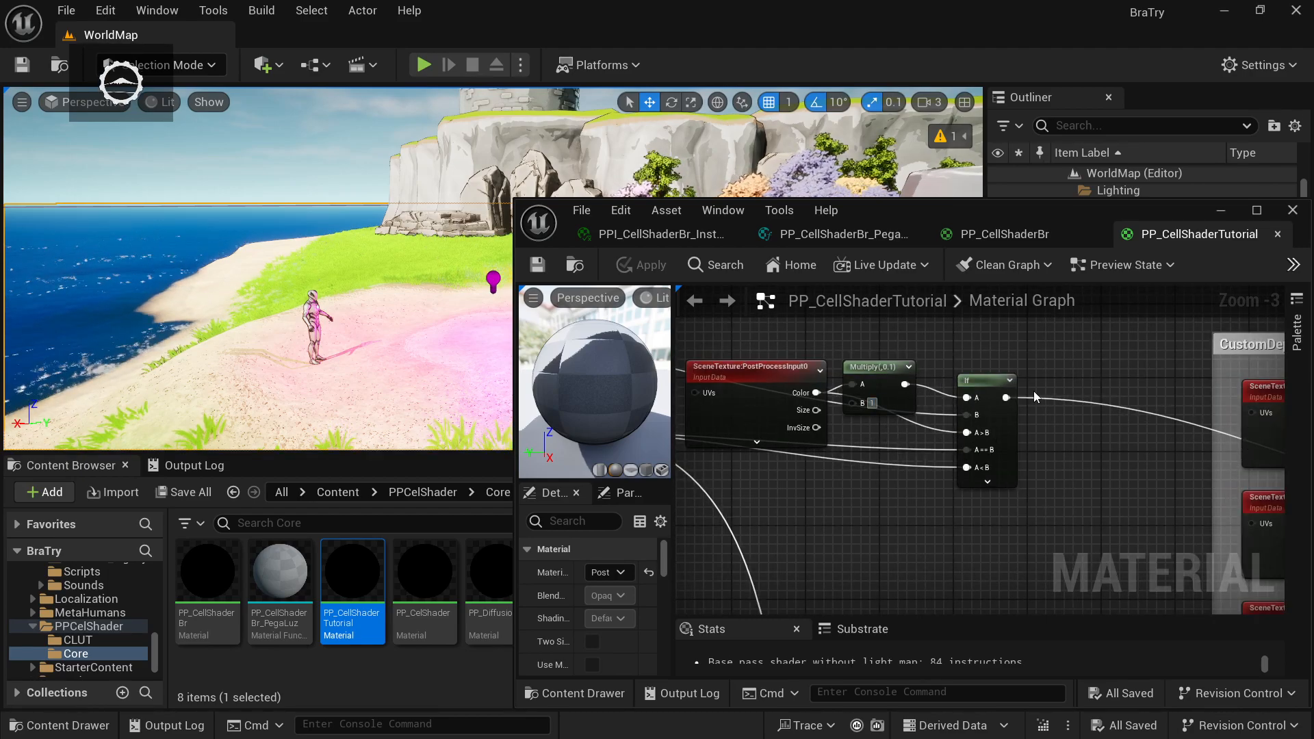
key("Return")
- Move the new If node closer to the 0.1 Multiply node and align it with the neighbouring nodes
mouse_move(387, 291)
right_mouse_down()
mouse_move(274, 301)
mouse_move(397, 267)
mouse_move(410, 212)
mouse_move(441, 301)
right_mouse_up()
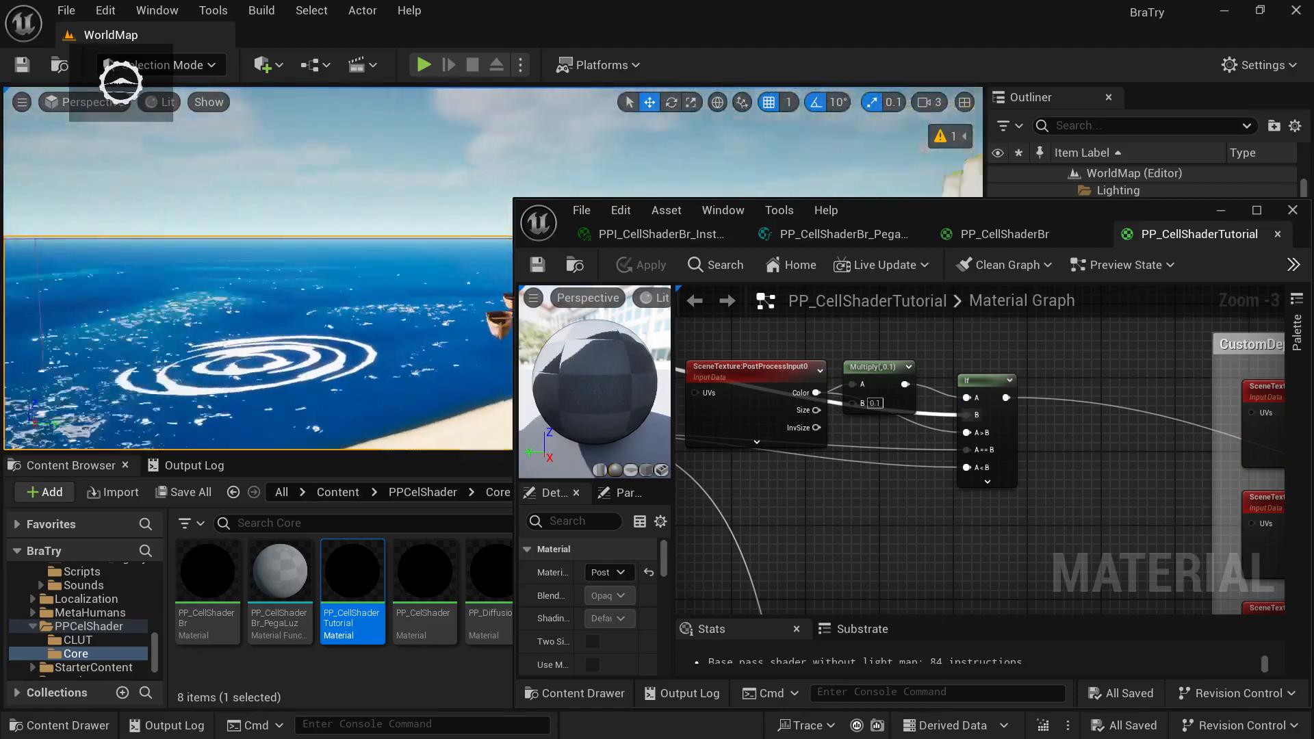
right_click_drag(260, 274, 424, 298)
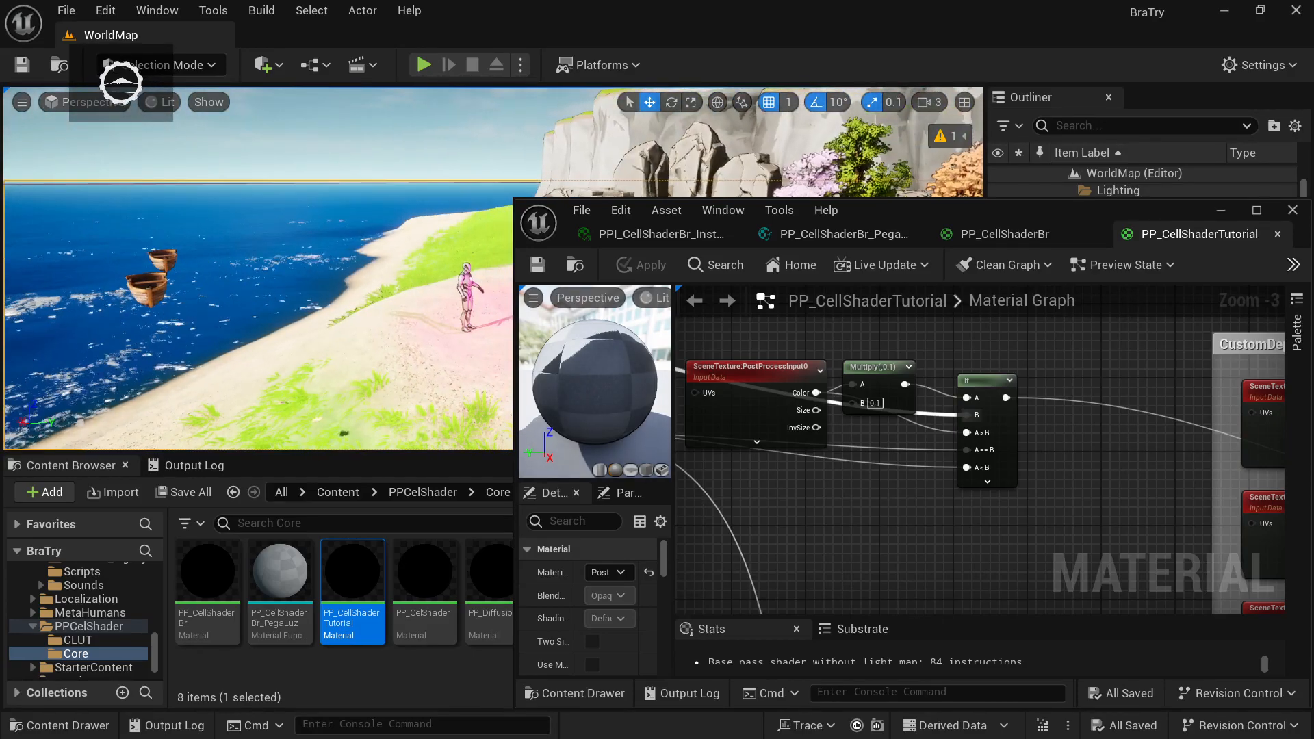
scroll(797, 424, "down", 1)
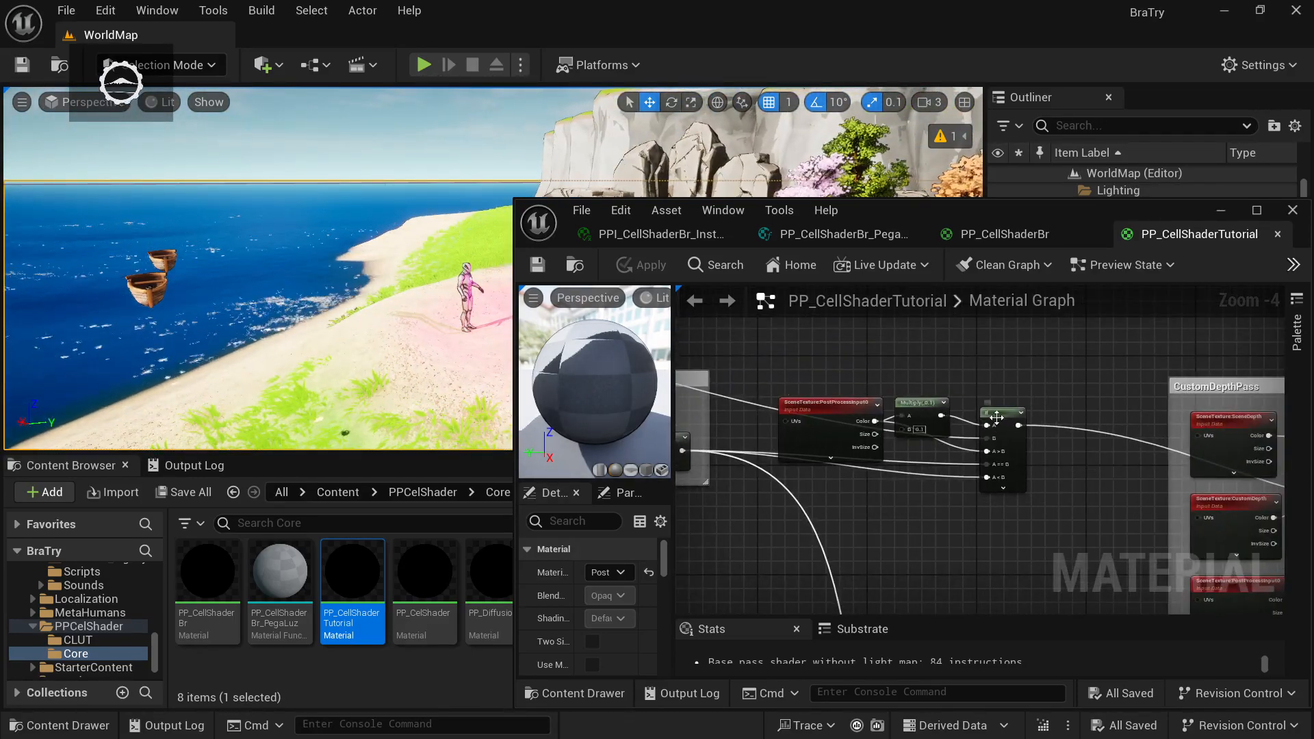
left_click_drag(996, 417, 971, 407)
left_click(794, 394)
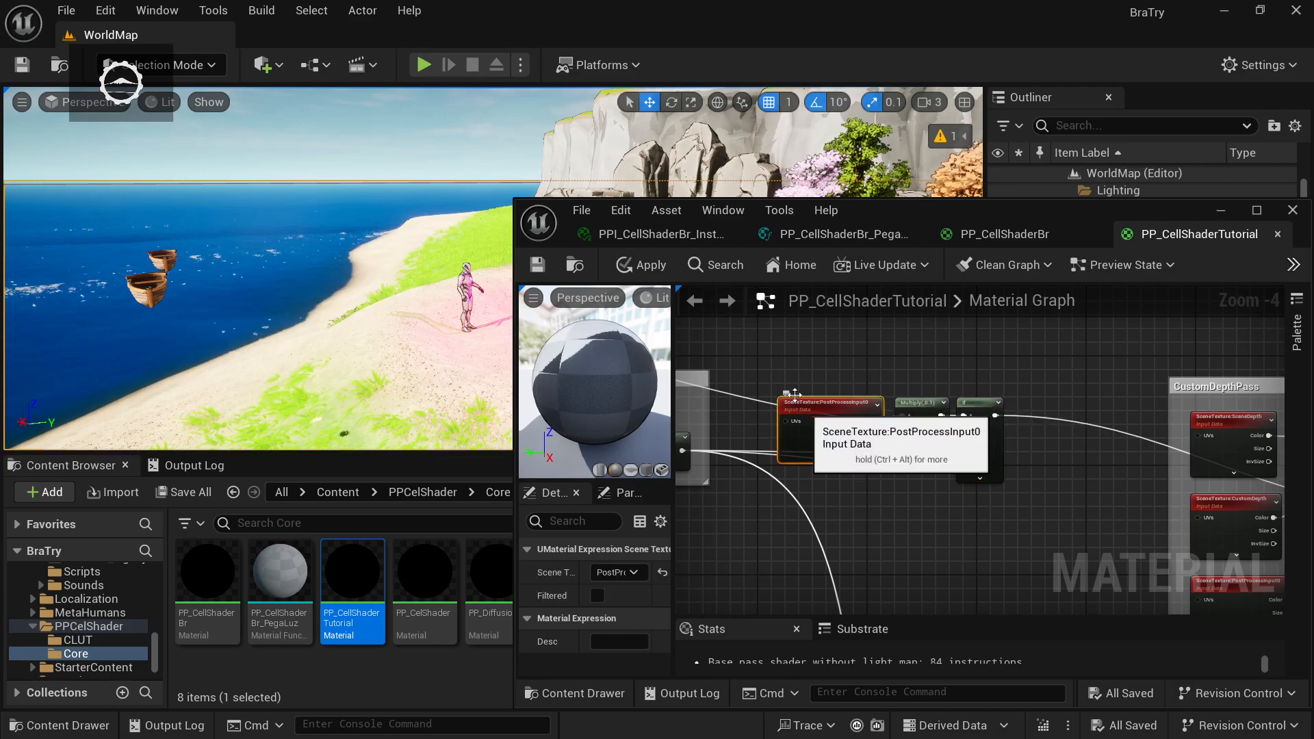
- Enclose the copied PostProcessInput0, Multiply and If nodes in a comment box titled "Tratemento de Unlit"
left_click_drag(762, 368, 1014, 480)
key("c")
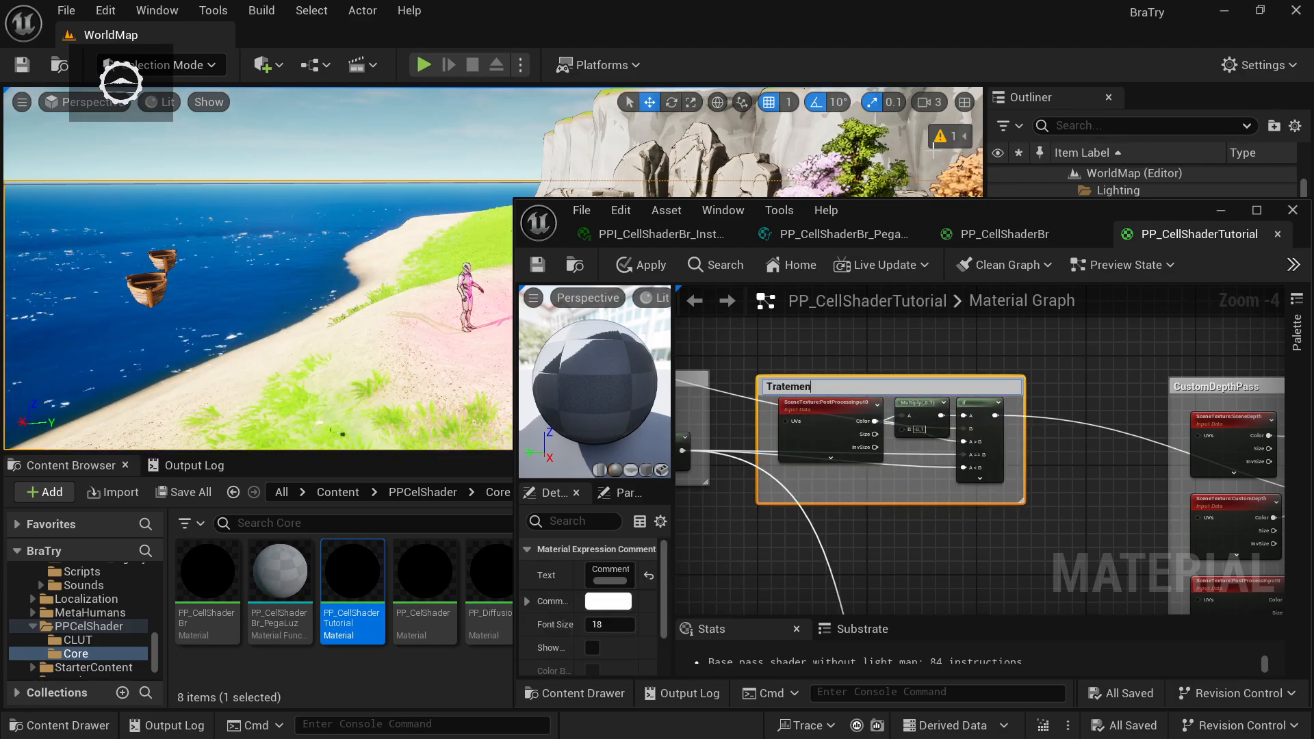
type("Tratemento de Unlit")
key("Return")
- Duplicate the SceneTexture:Ambient Occlusion node in the Add Ambient Oclusion group and place the copy directly above the original
right_click_drag(751, 547, 1278, 610)
mouse_move(439, 319)
right_mouse_down()
mouse_move(589, 302)
mouse_move(602, 321)
mouse_move(581, 331)
mouse_move(609, 311)
mouse_move(427, 308)
mouse_move(431, 298)
right_mouse_up()
key("w")
key("s")
scroll(1074, 540, "up", 1)
left_click(874, 478)
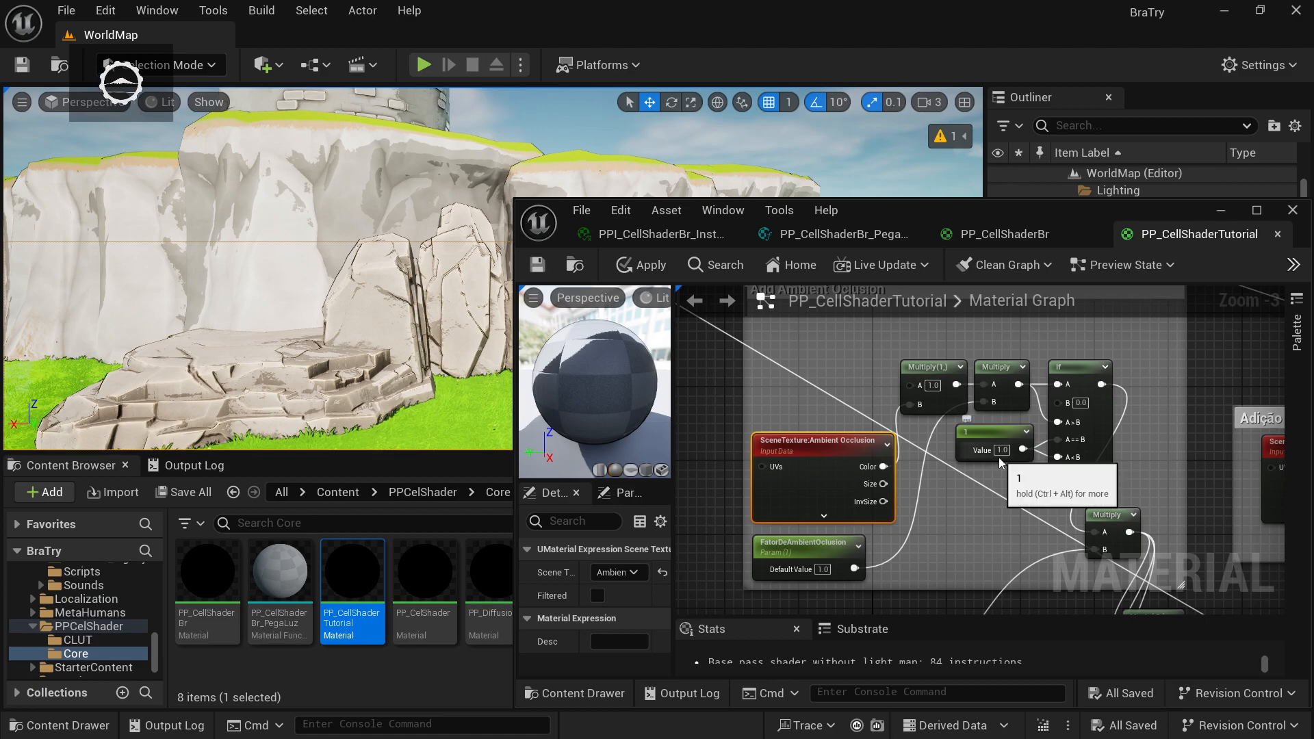
scroll(852, 451, "down", 2)
scroll(862, 370, "up", 2)
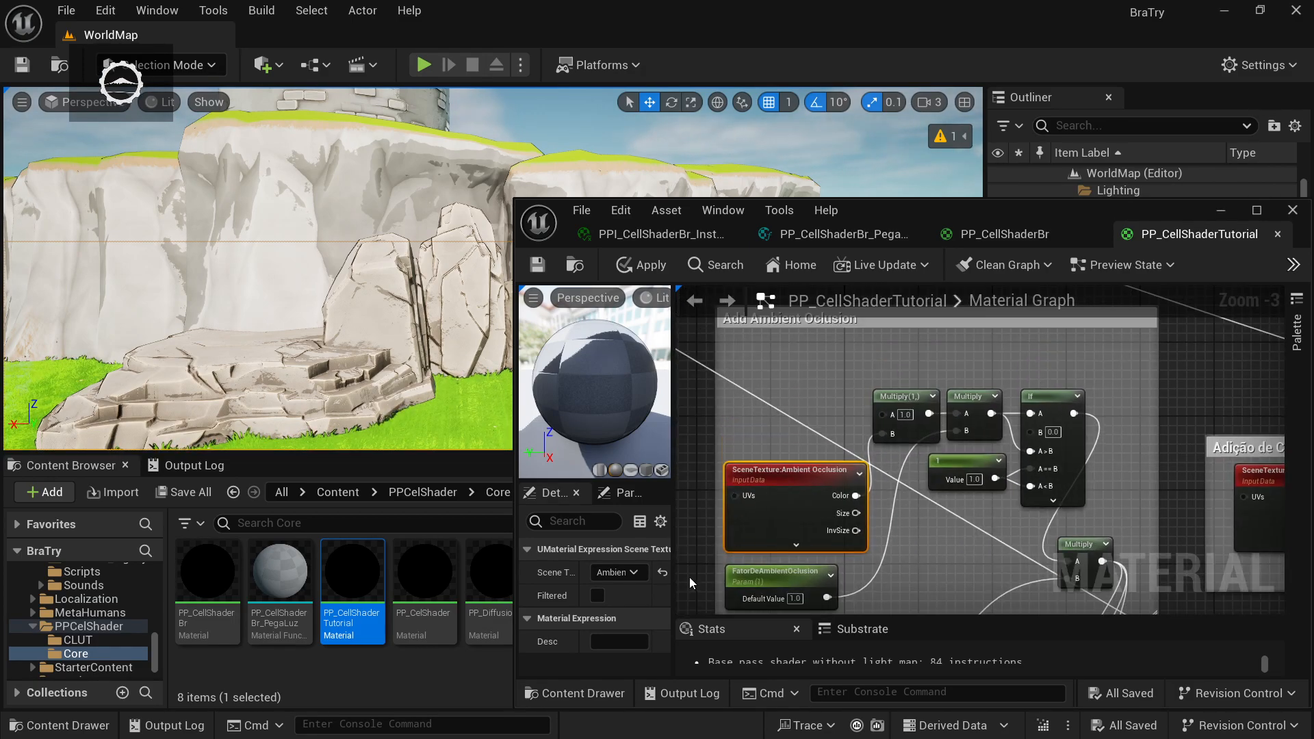
key("ctrl+d")
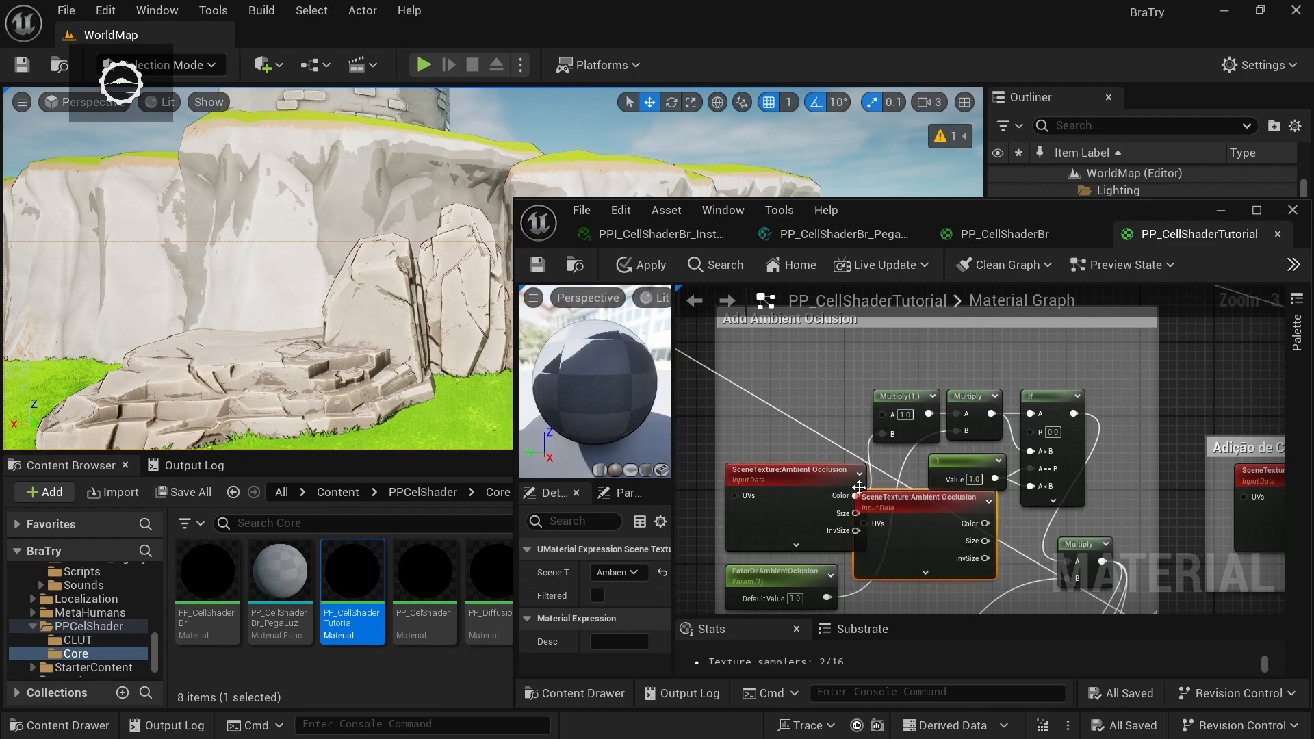
left_click_drag(915, 500, 784, 369)
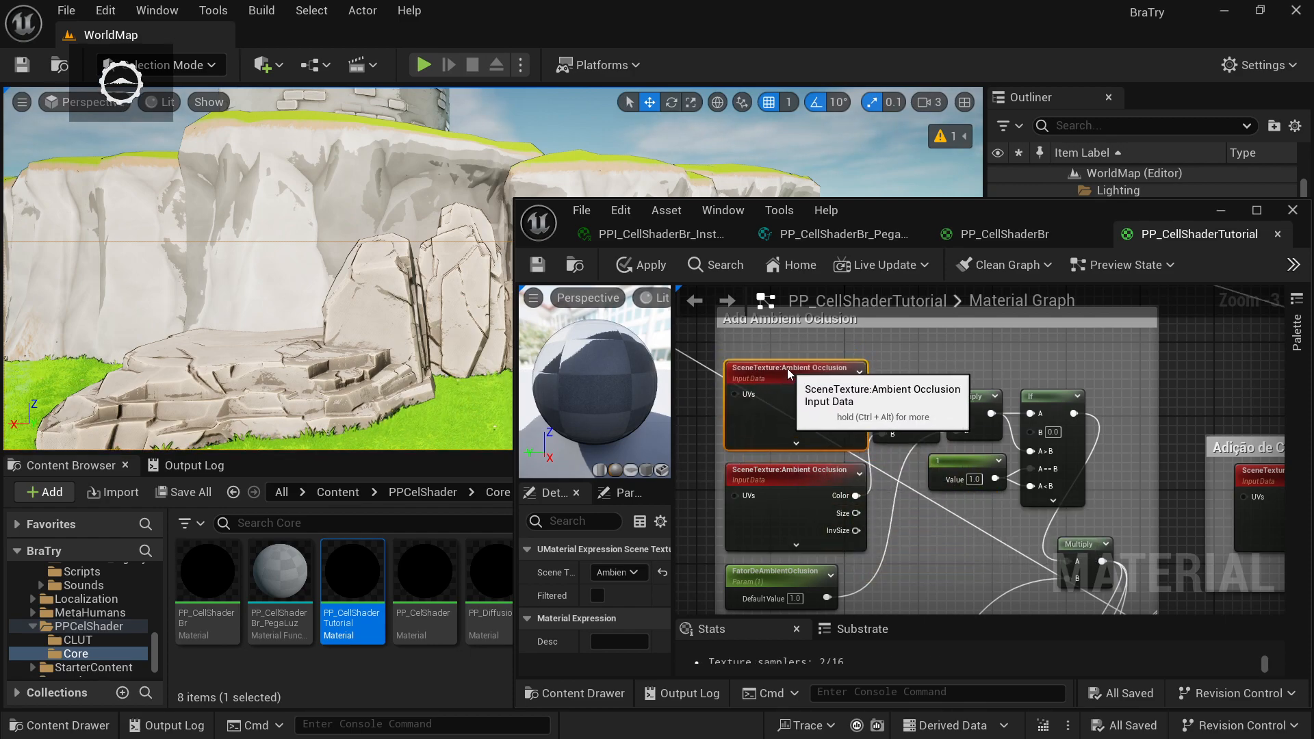
- Set the duplicated node's scene texture to MaterialAO and connect its Color output to input A of the first Multiply node in the group
left_click(622, 573)
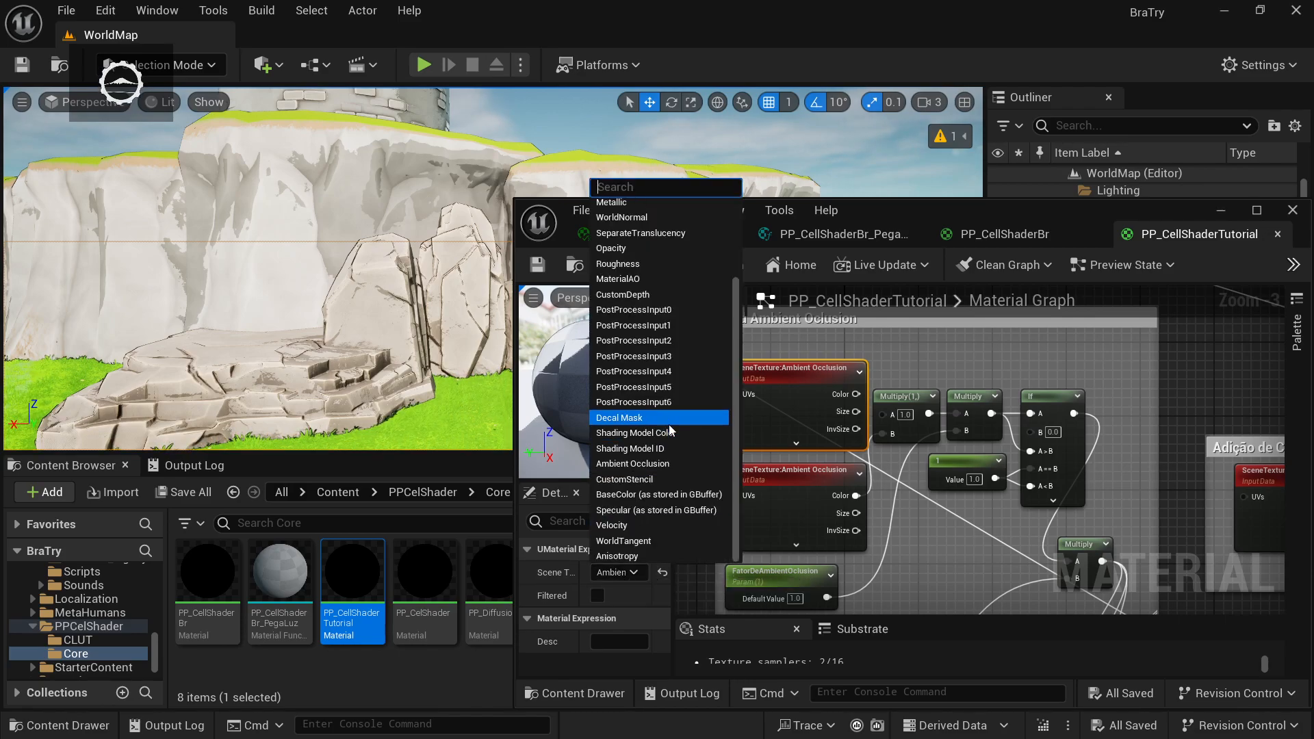
type("material ao")
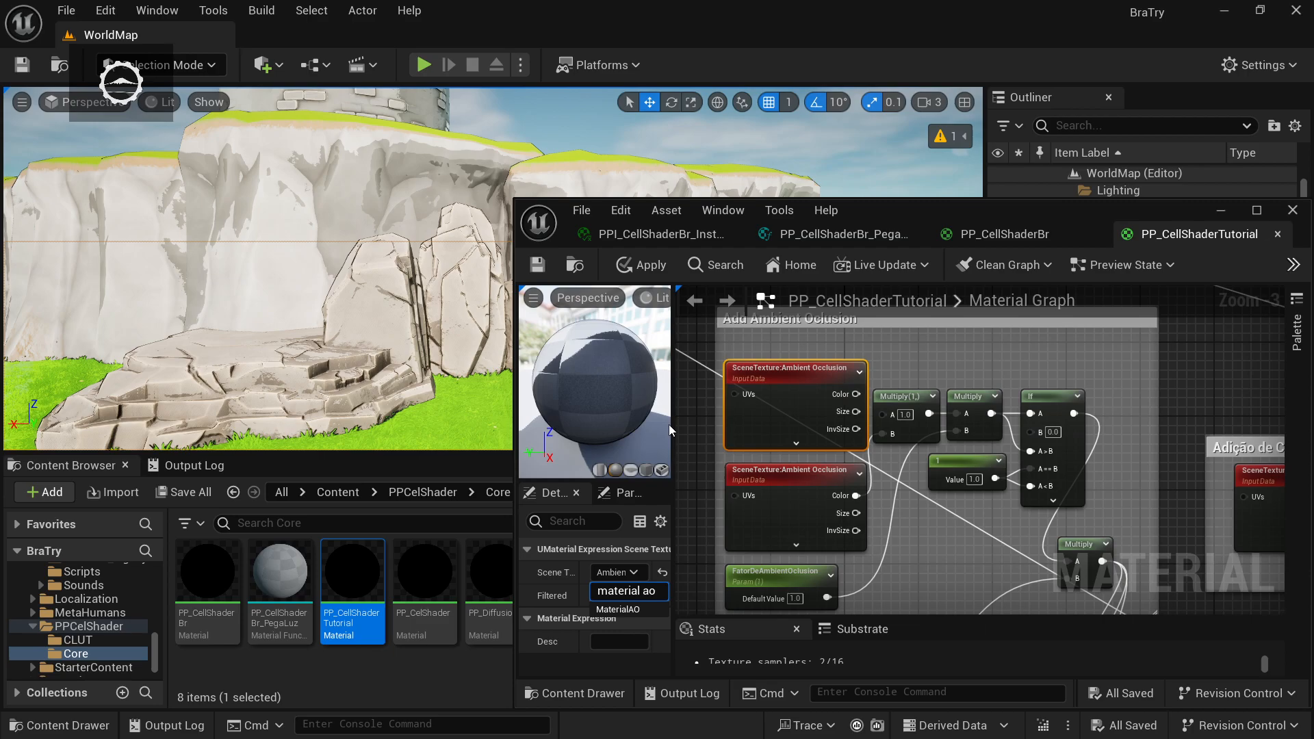
left_click(620, 610)
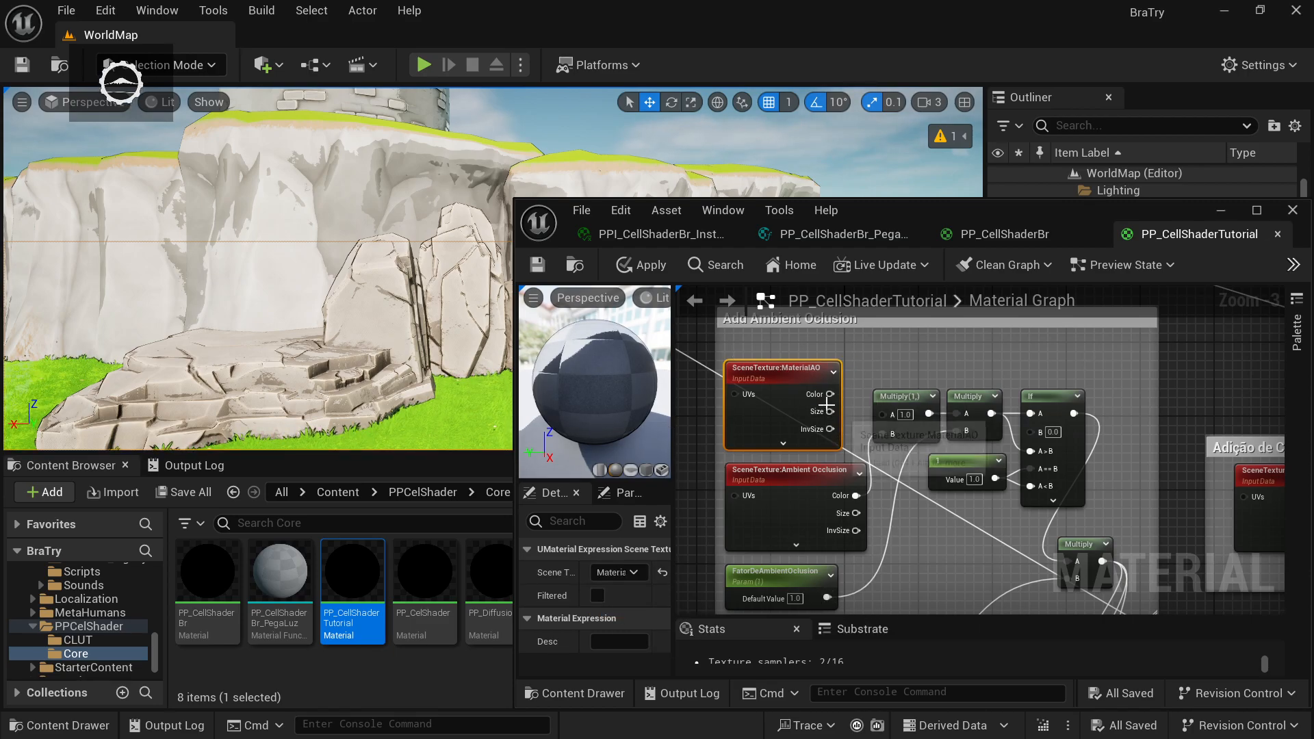
left_click_drag(830, 394, 890, 421)
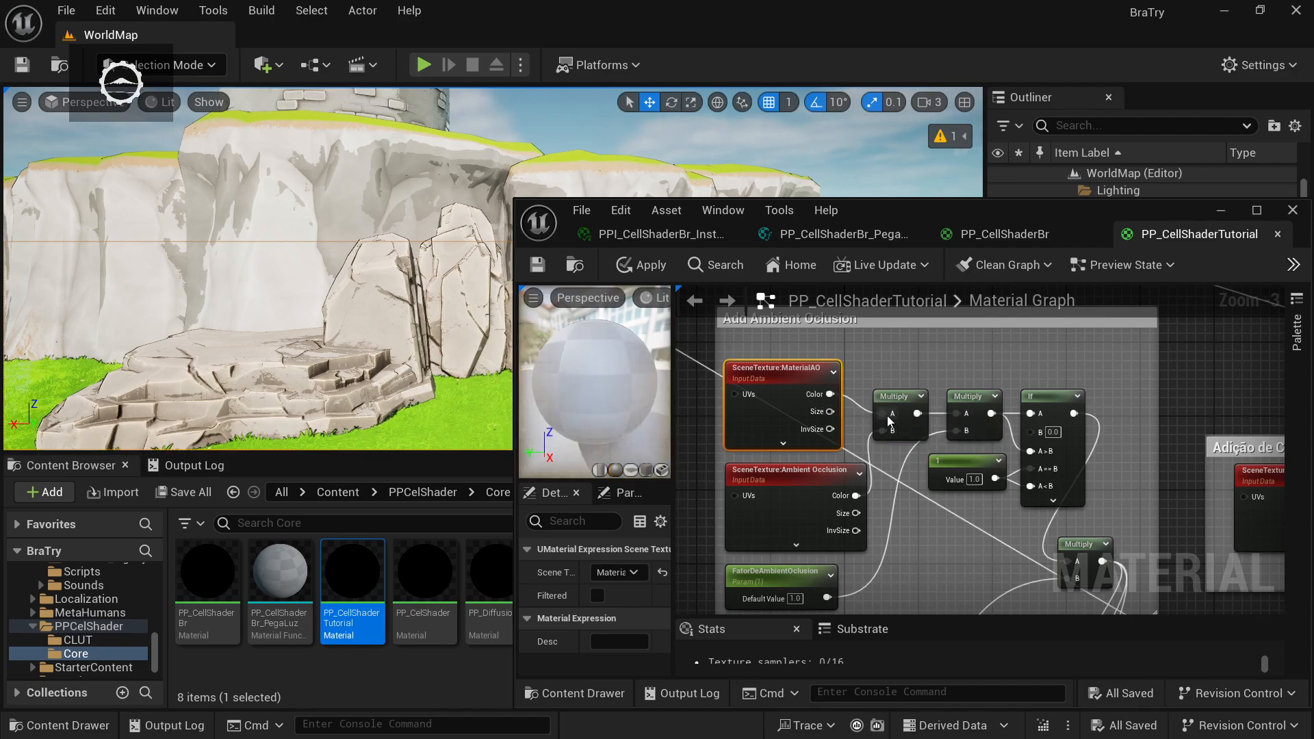
- Save the PP_CellShaderTutorial material and move the level view back to check its effect on the cliffs, grass and ocean
left_click(538, 266)
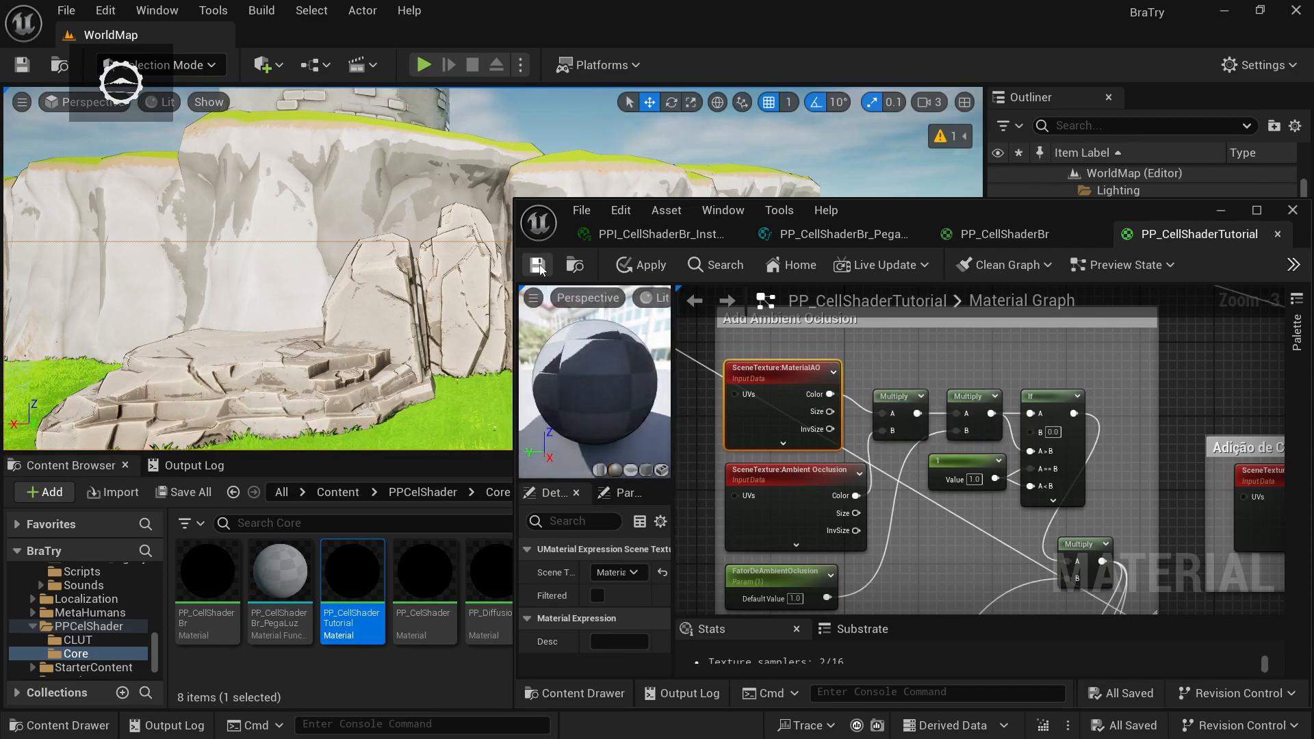
right_click_drag(400, 373, 356, 373)
key("w")
key("s")
key("w")
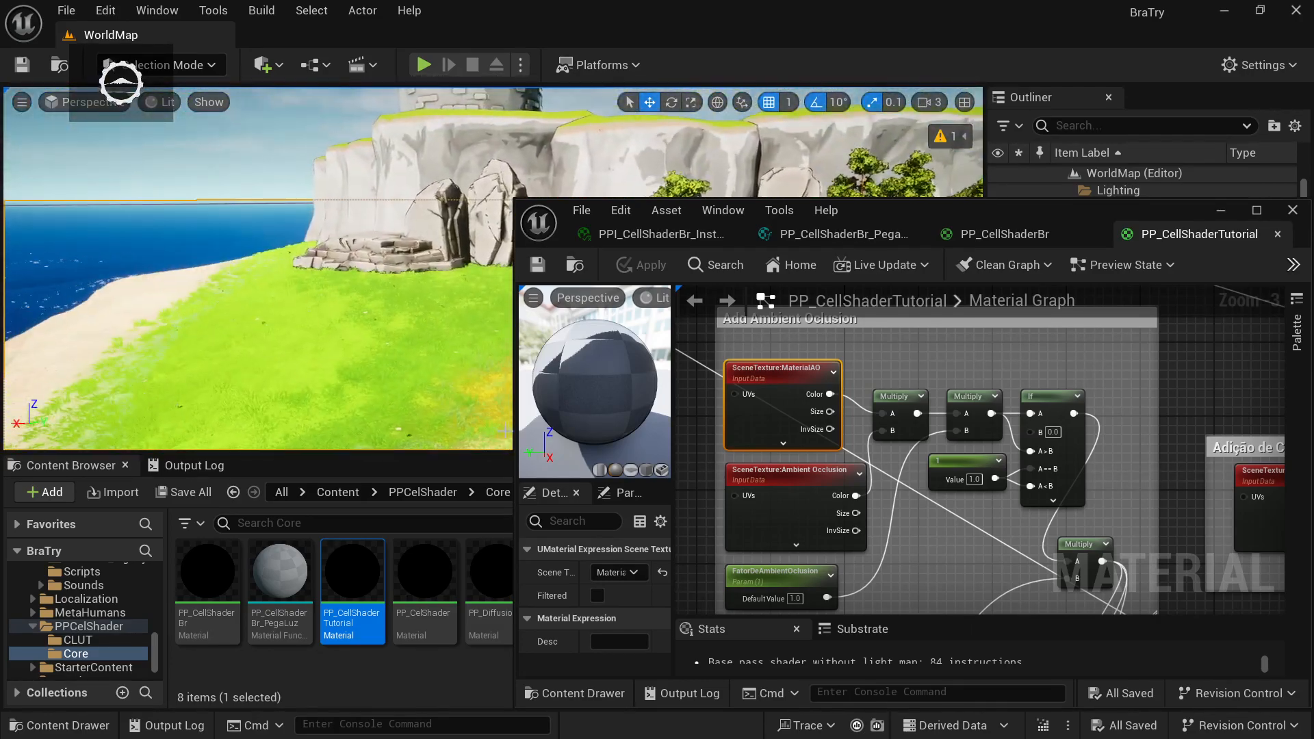
- Open the PP_CellShaderBr_PegaLuz material function from its node in the Medição da Luz group
scroll(812, 469, "down", 4)
right_click_drag(812, 468, 894, 505)
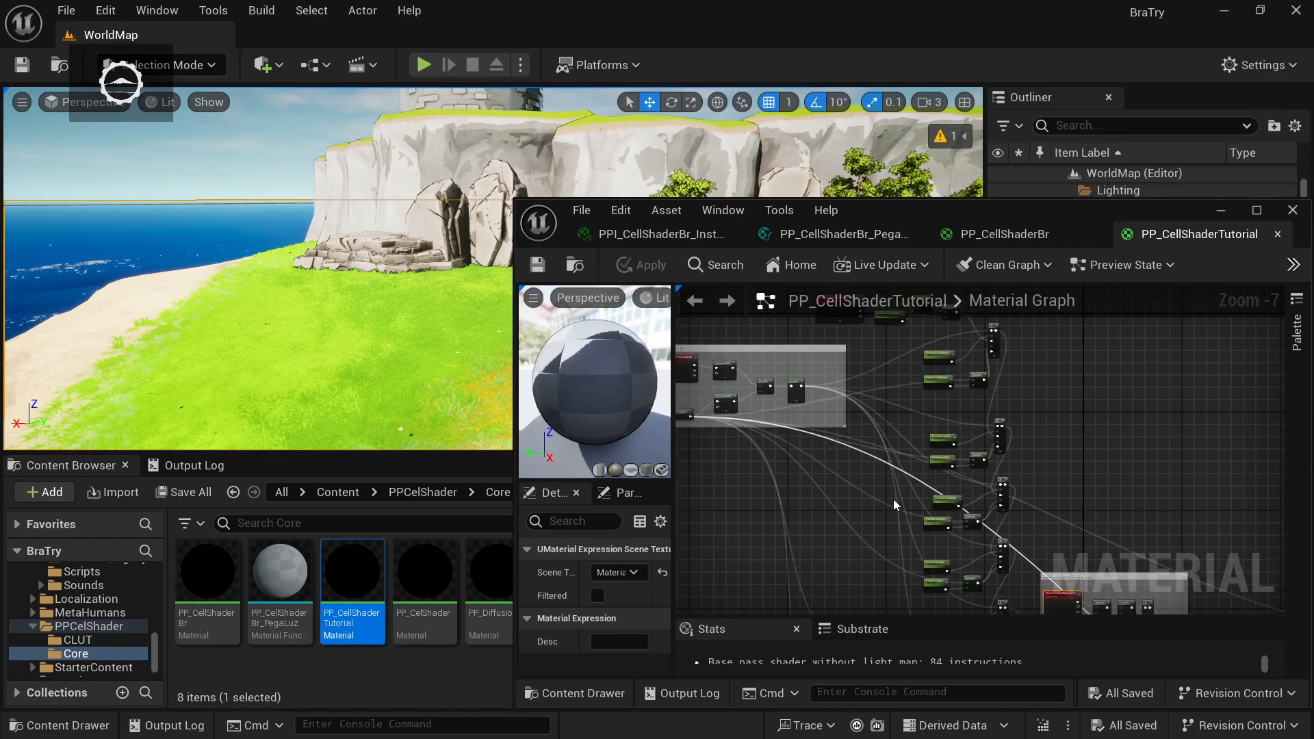
scroll(775, 426, "up", 3)
right_click_drag(775, 427, 1160, 467)
right_click_drag(933, 499, 909, 546)
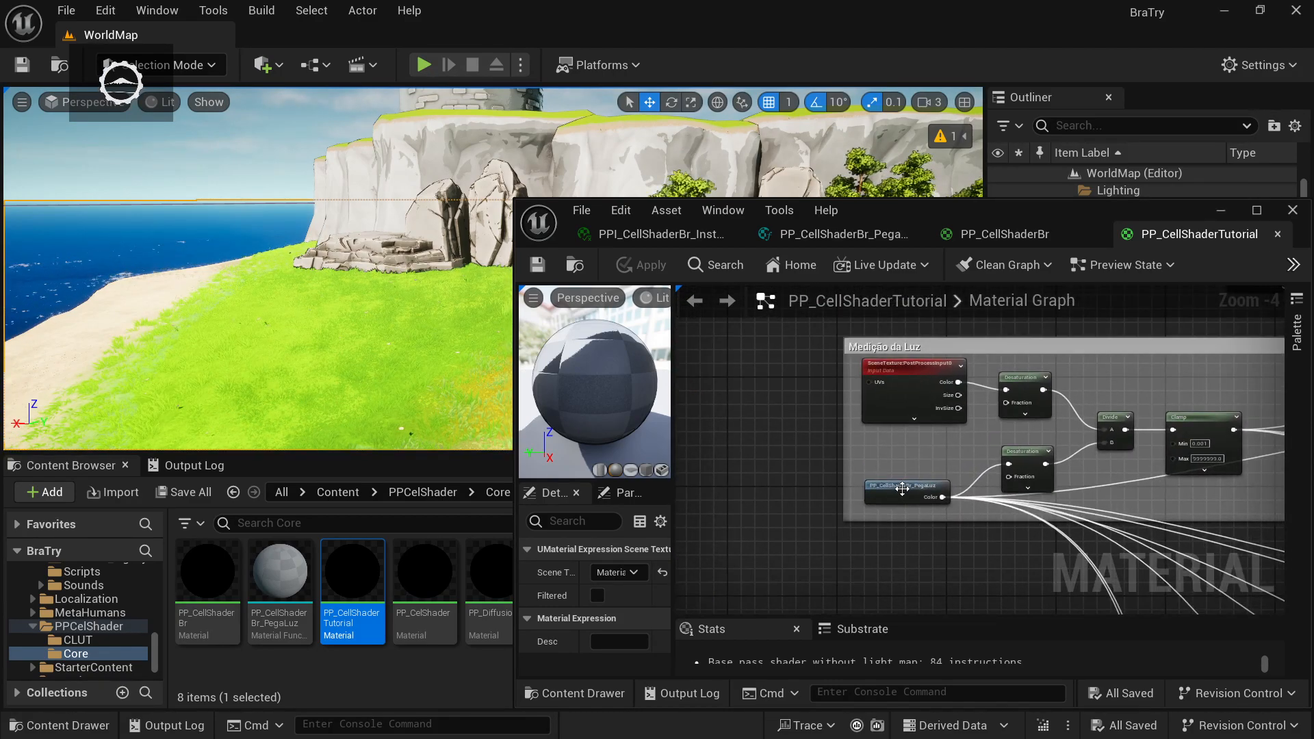
double_click(902, 487)
- Examine how the Normal Light and Metallic Light groups feed the final Add node and the function output
scroll(1004, 383, "down", 6)
right_click_drag(1003, 387, 947, 440)
scroll(1005, 377, "up", 2)
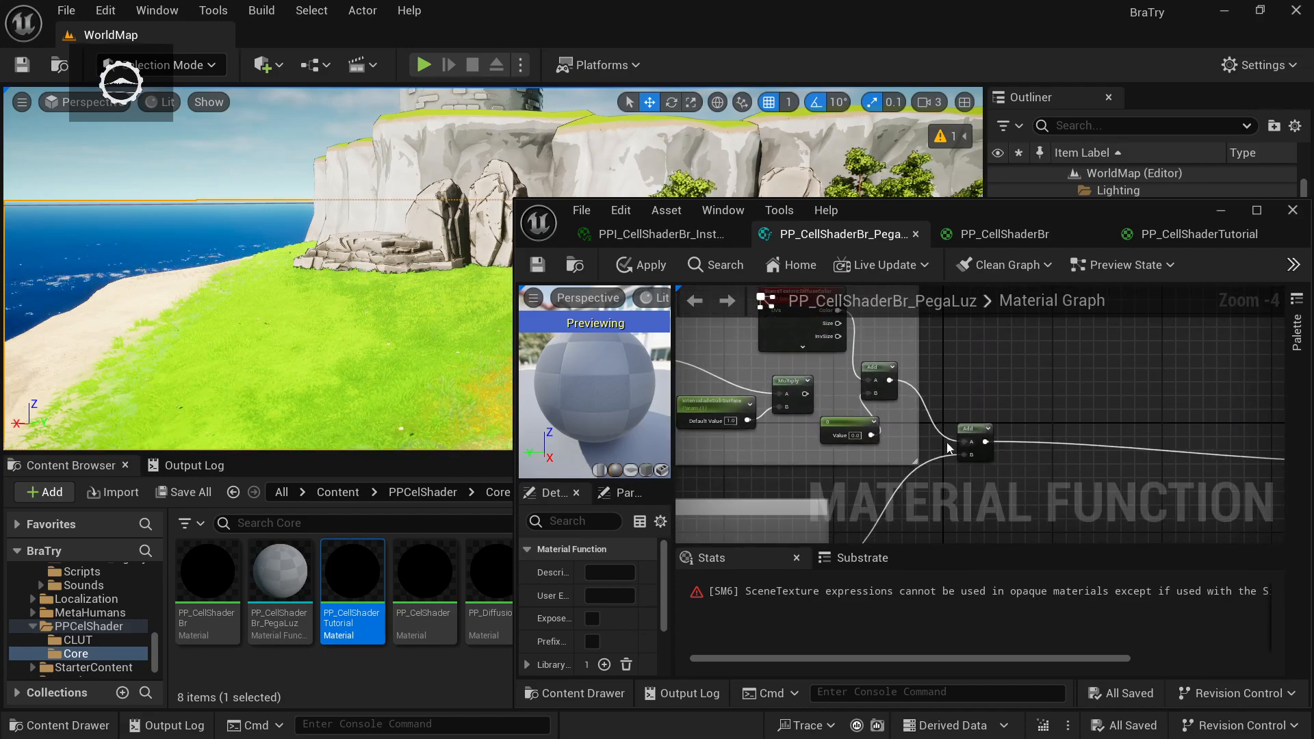
scroll(923, 407, "up", 1)
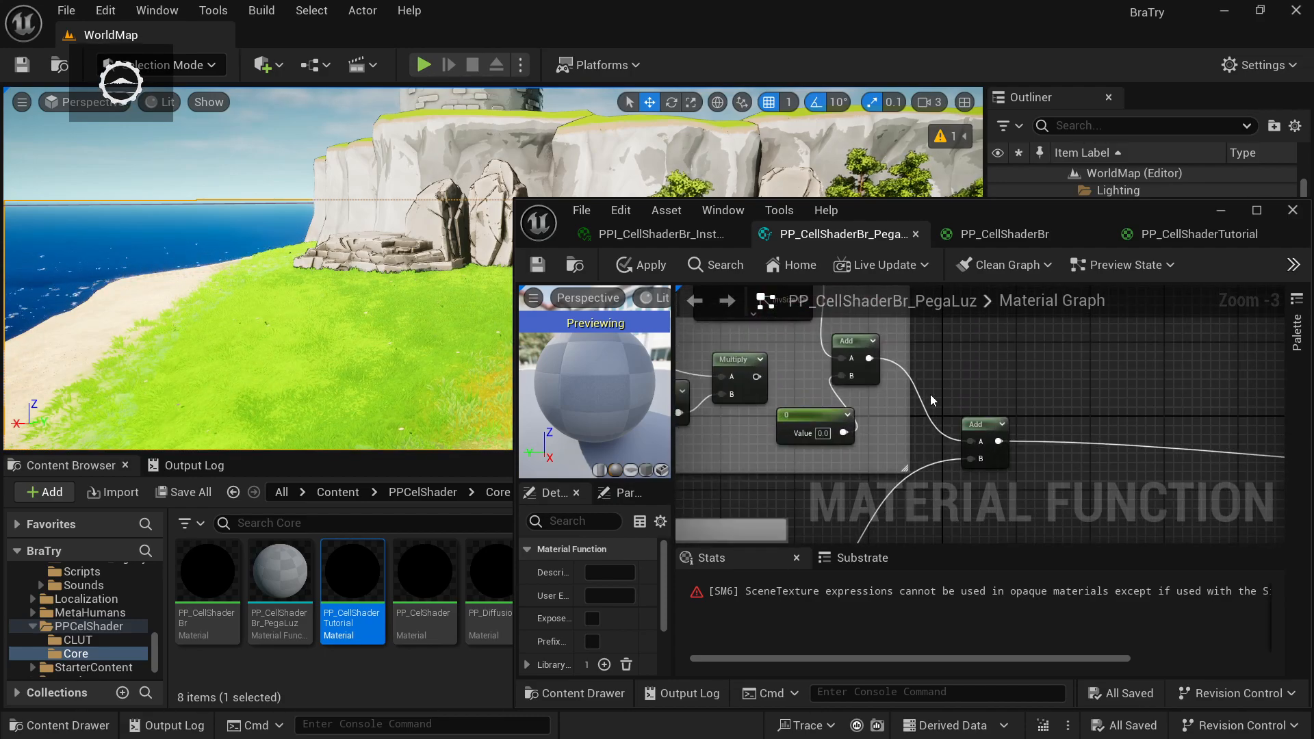
scroll(934, 398, "down", 2)
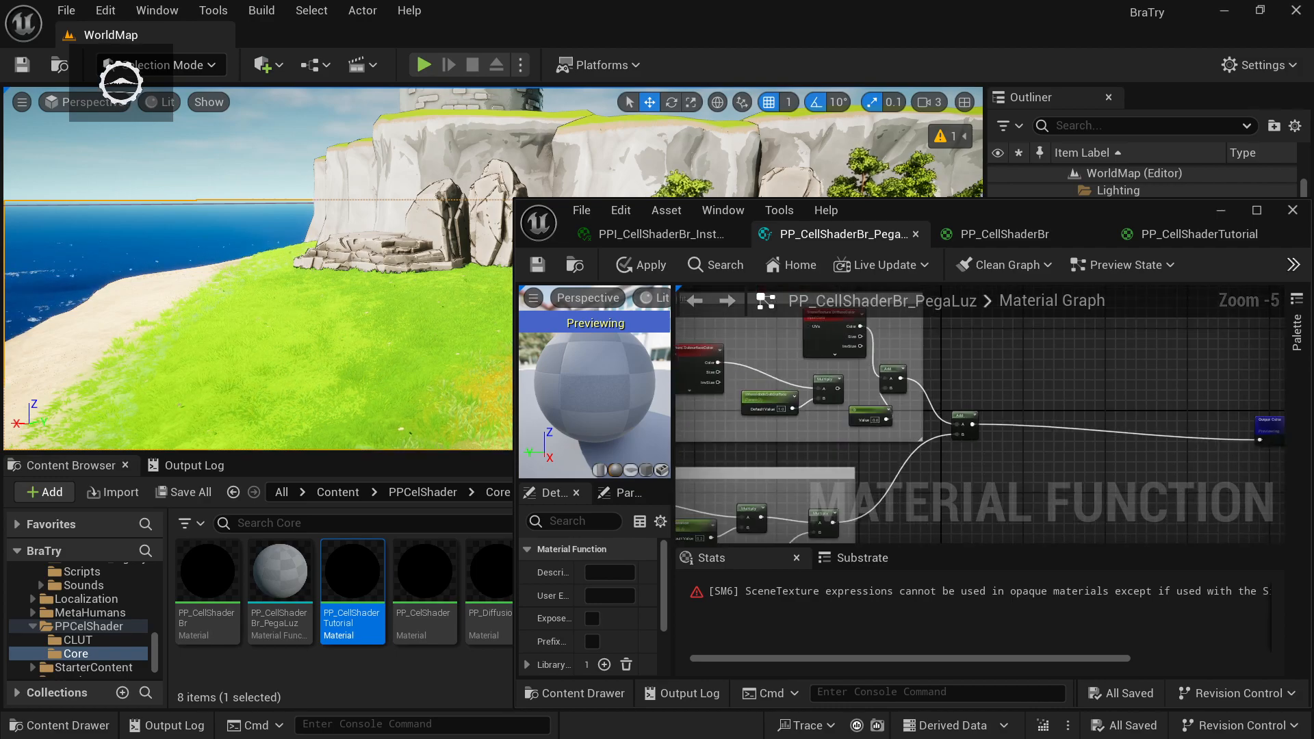
right_click_drag(946, 400, 972, 520)
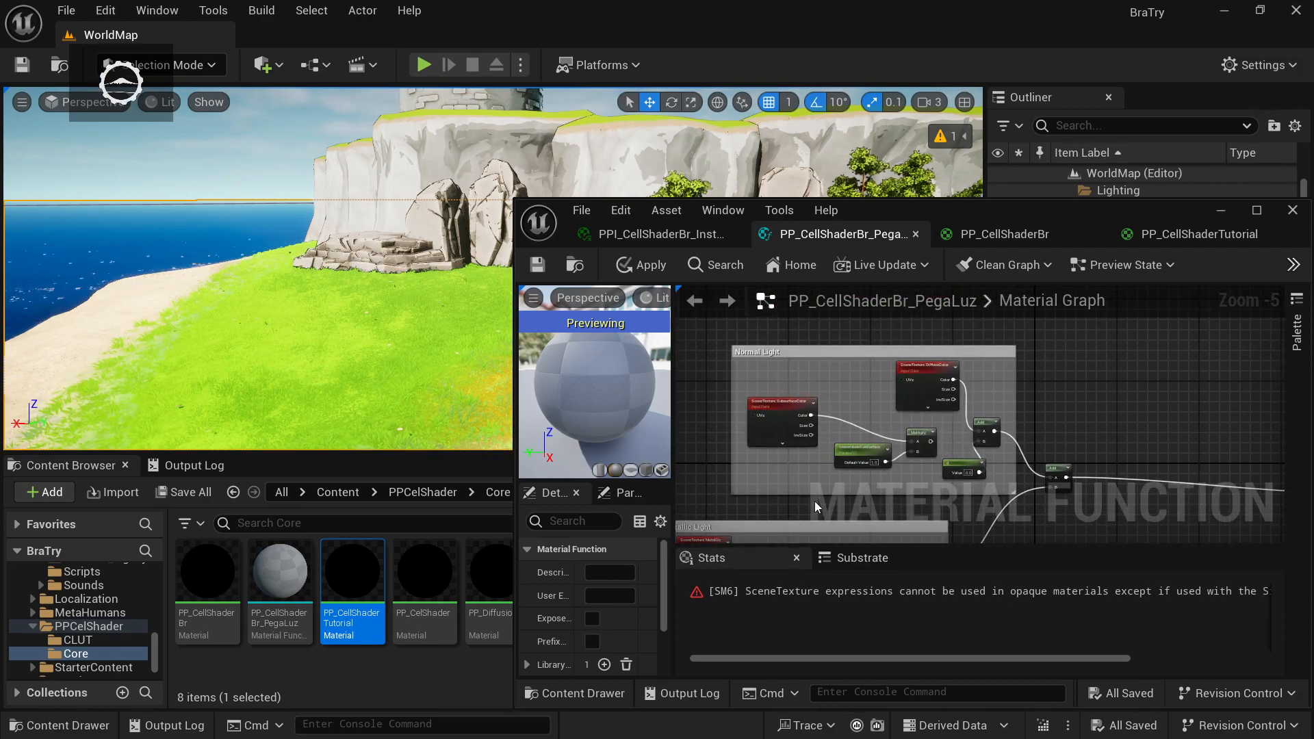
right_click_drag(817, 497, 856, 382)
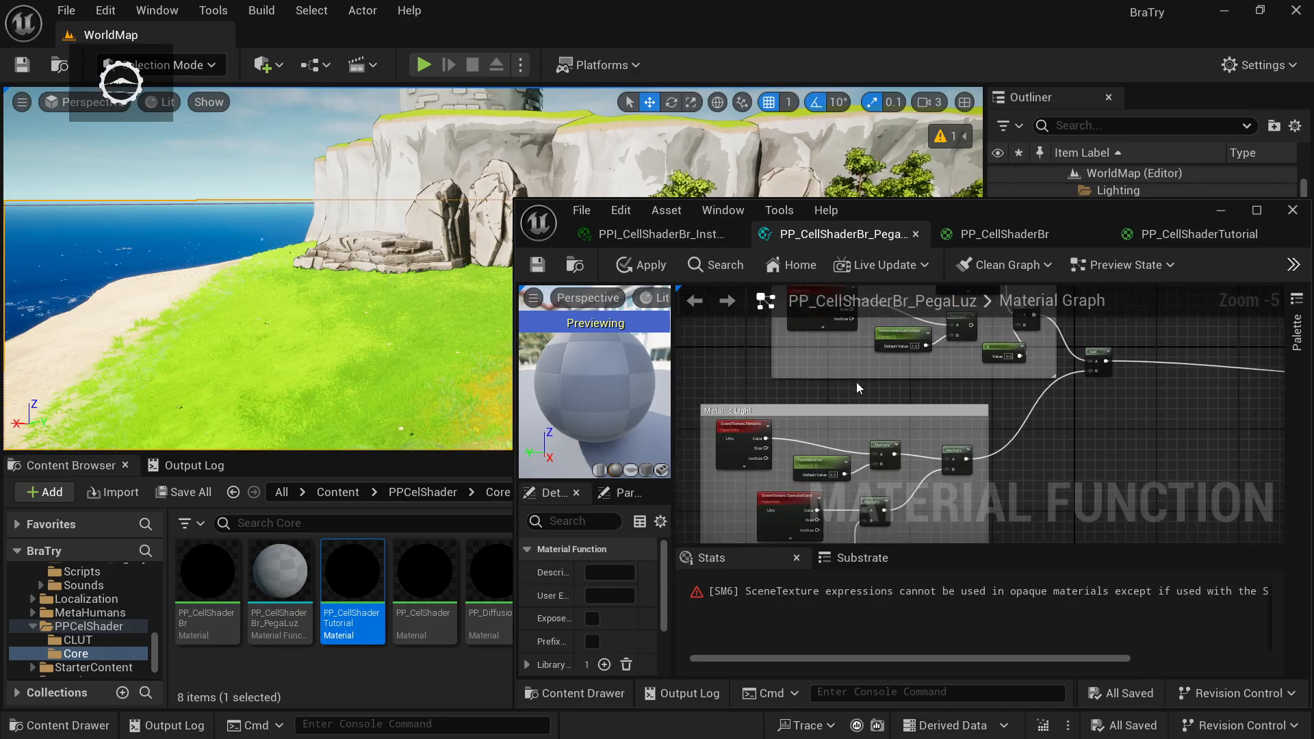
right_click_drag(1078, 387, 968, 400)
scroll(972, 401, "up", 2)
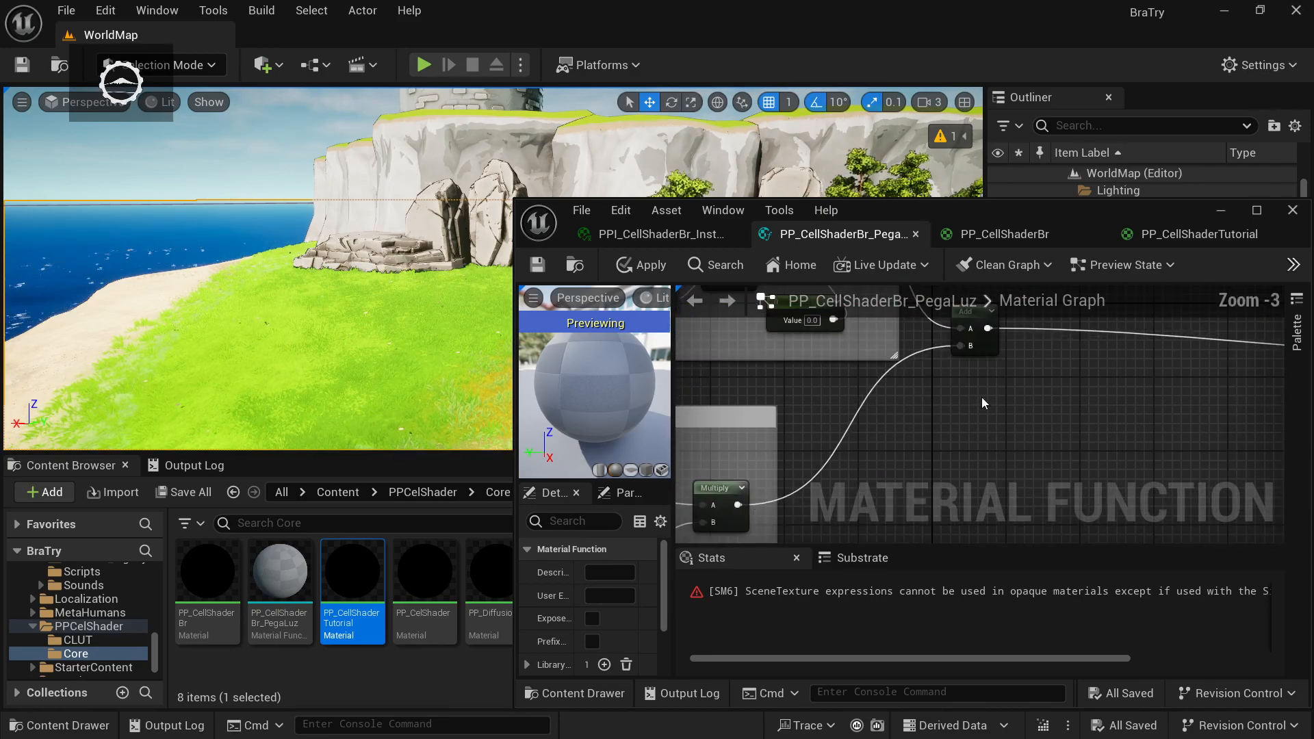
right_click_drag(998, 347, 984, 453)
left_click(972, 448)
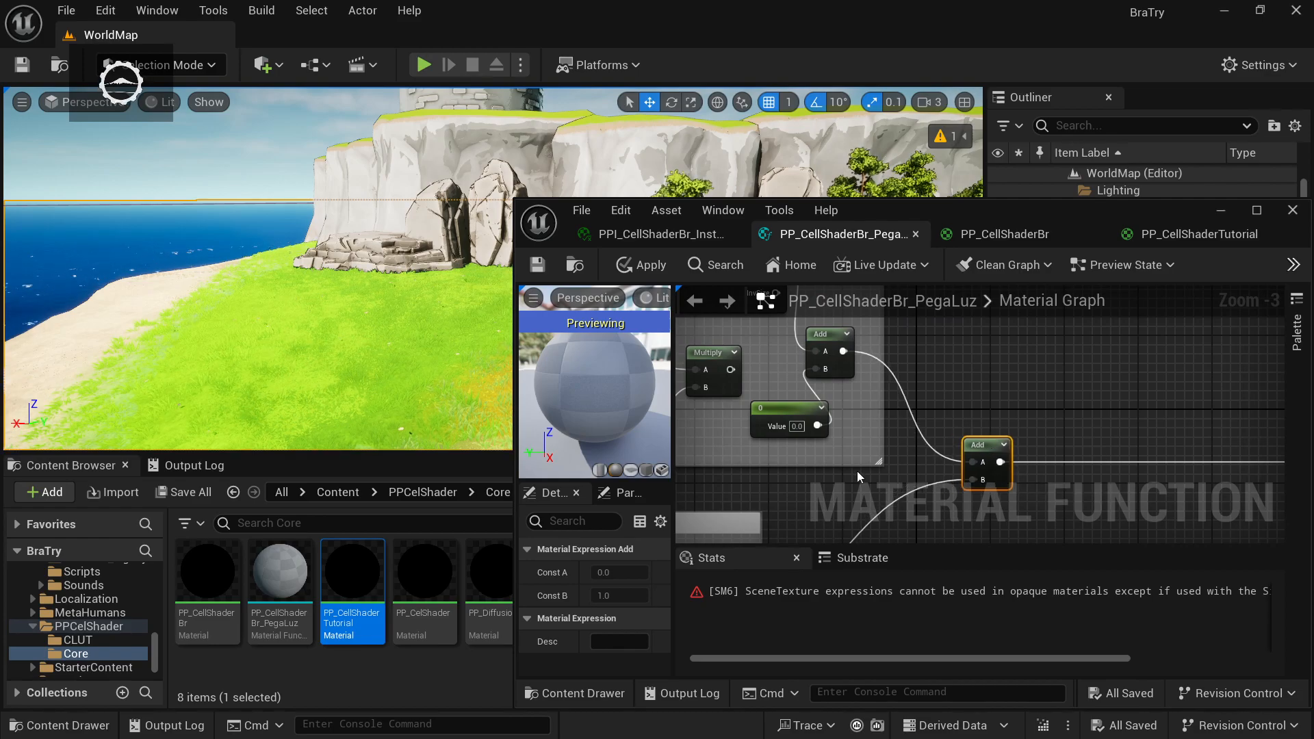
right_click_drag(857, 471, 918, 418)
scroll(936, 403, "down", 4)
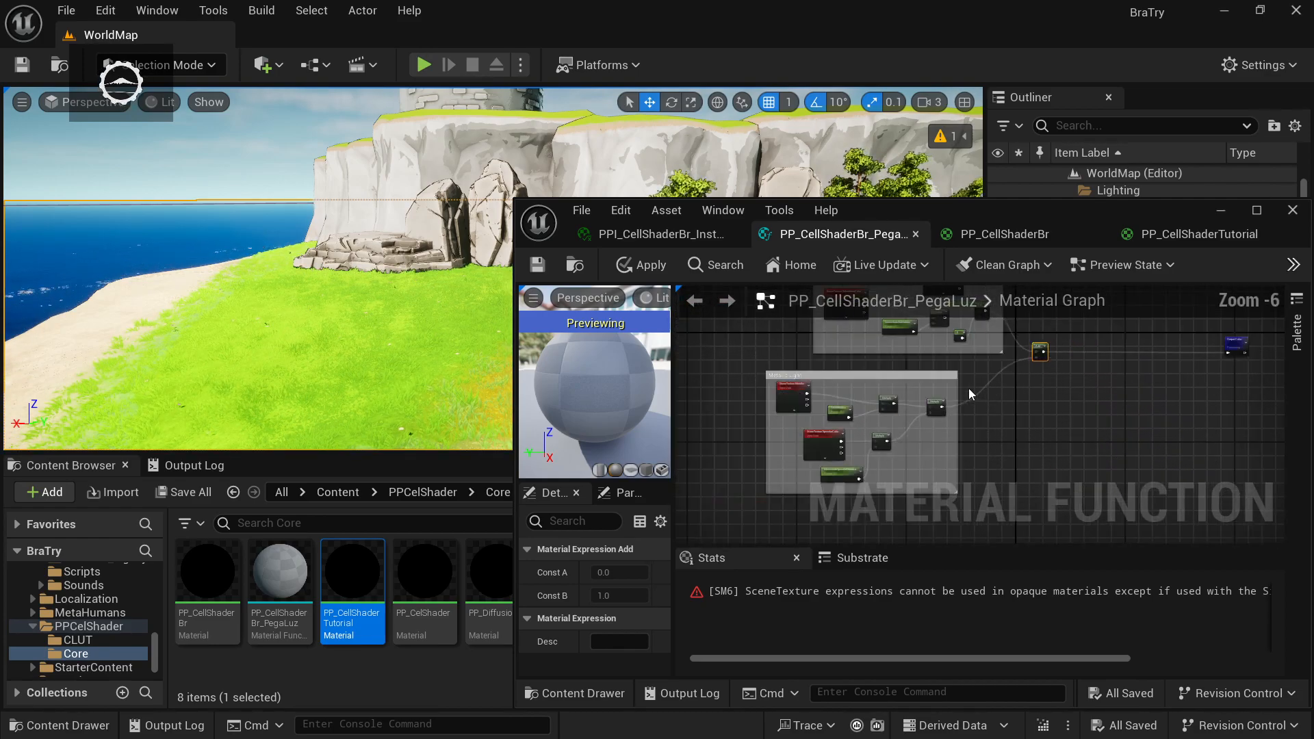
left_click(930, 377)
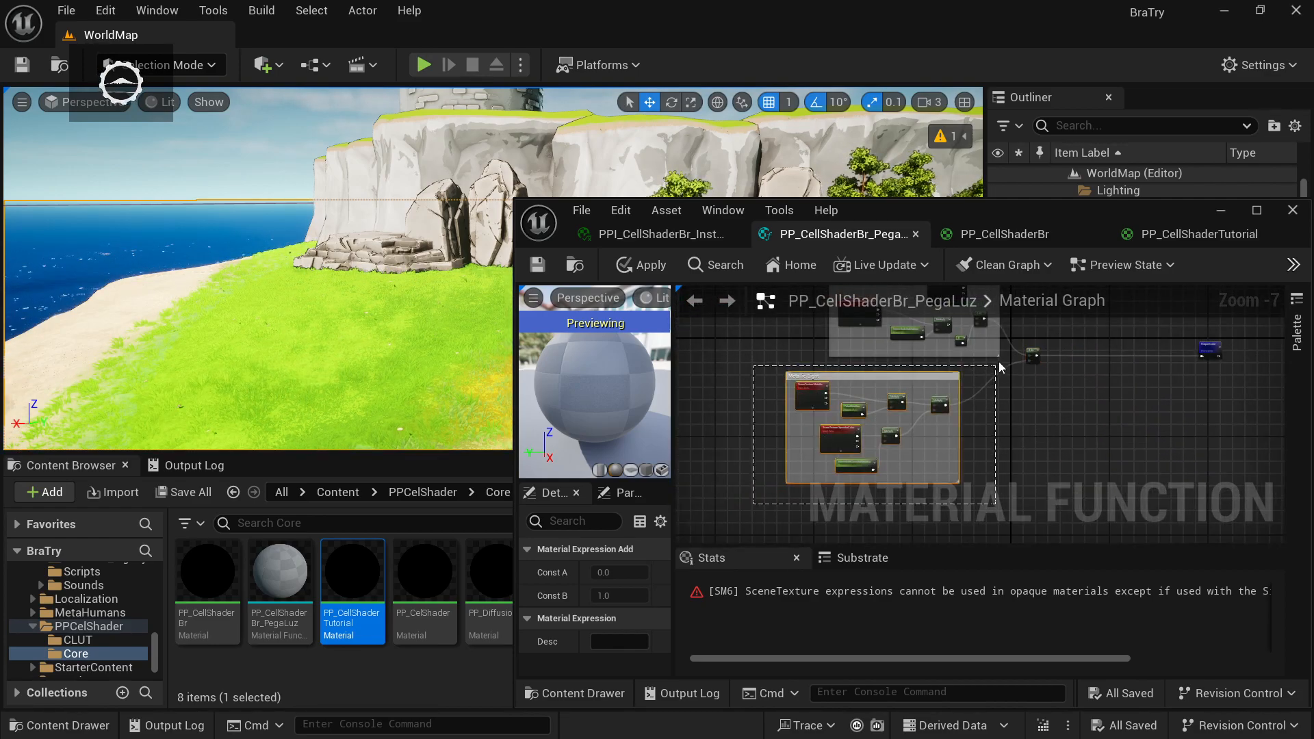
left_click(971, 376)
scroll(969, 380, "up", 5)
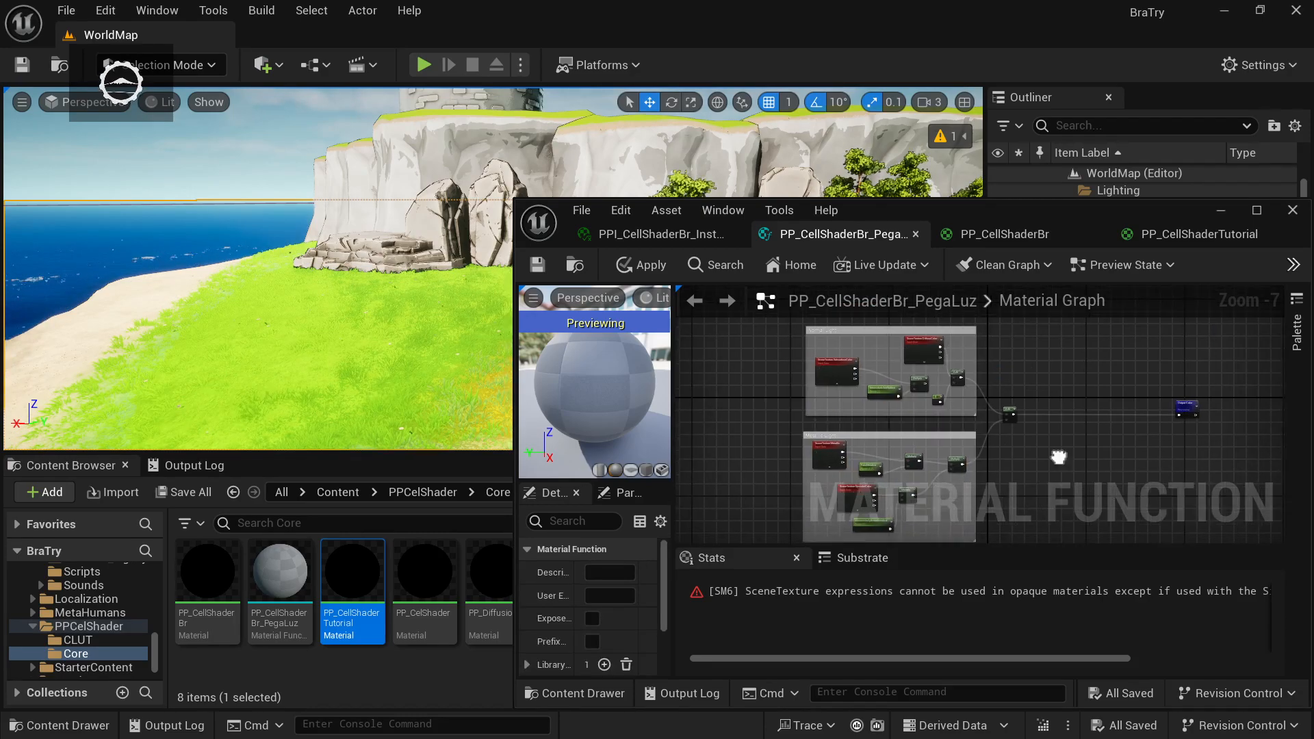
- Inspect the DiffuseColor and SubsurfaceColor scene texture nodes in the Normal Light group
scroll(1062, 404, "down", 1)
right_click_drag(1061, 404, 1281, 355)
right_click_drag(896, 367, 837, 540)
right_click_drag(867, 348, 863, 413)
scroll(879, 464, "down", 1)
scroll(869, 405, "up", 1)
left_click(991, 351)
left_click(811, 414)
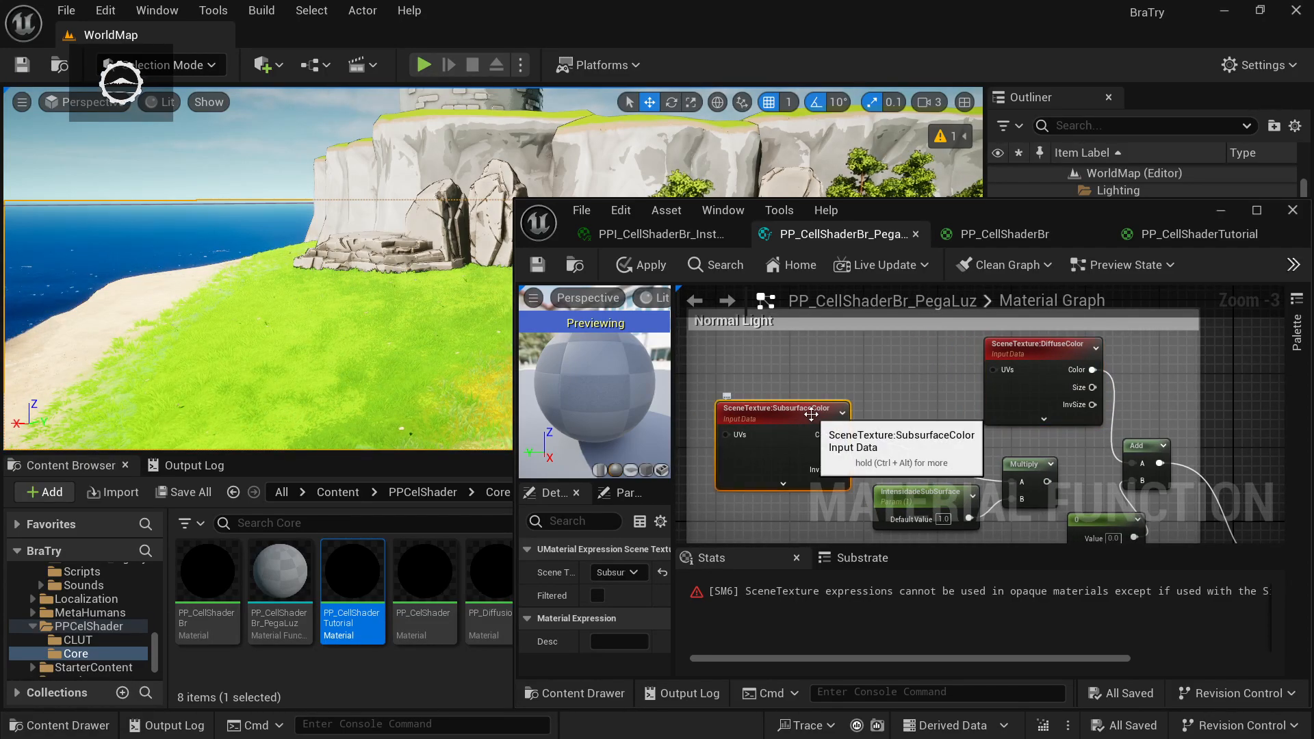
- Connect the subsurface Multiply output to input B of the Add node in the Normal Light group, replacing the 0 constant
right_click_drag(895, 407, 719, 329)
left_click_drag(870, 404, 955, 403)
right_click_drag(752, 369, 904, 400)
- Review the IntensidadeSubSurface, DiffuseColor, SubsurfaceColor and constant nodes in Normal Light, plus the node chain in the Metallic Light group
left_click(879, 467)
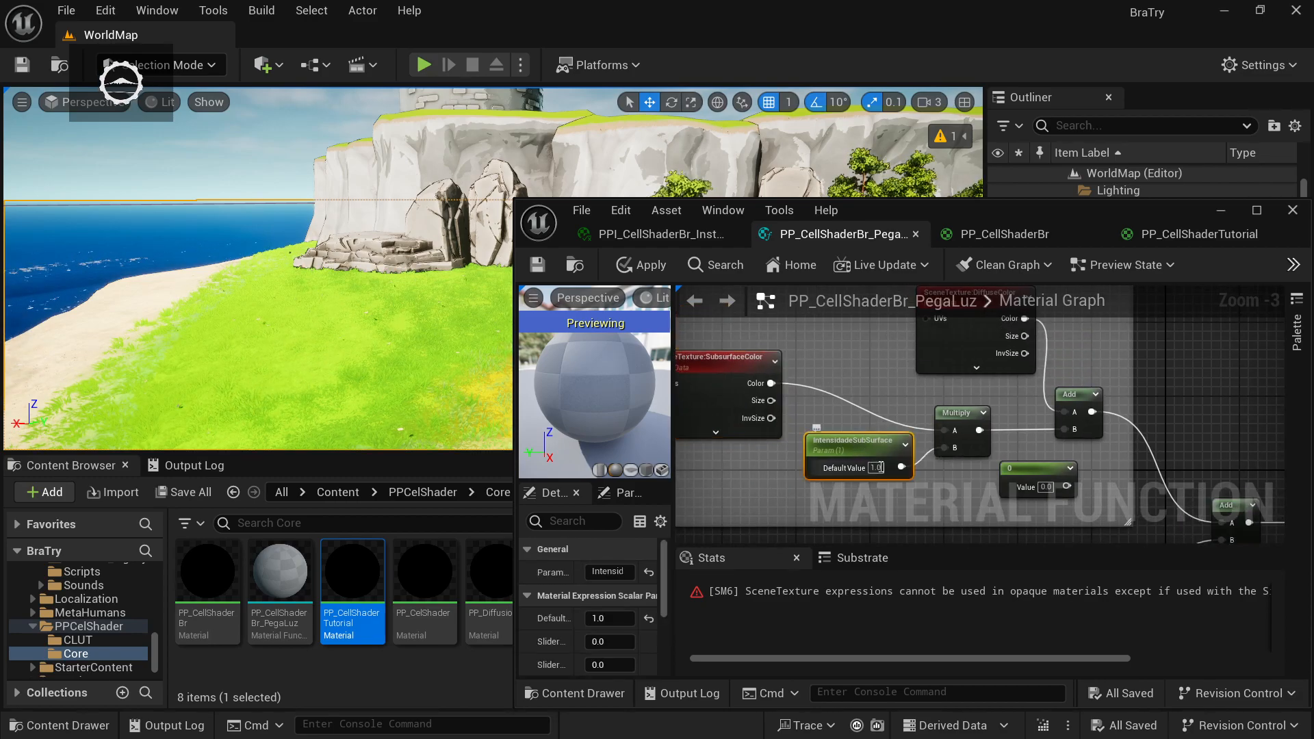
right_click_drag(815, 326, 790, 355)
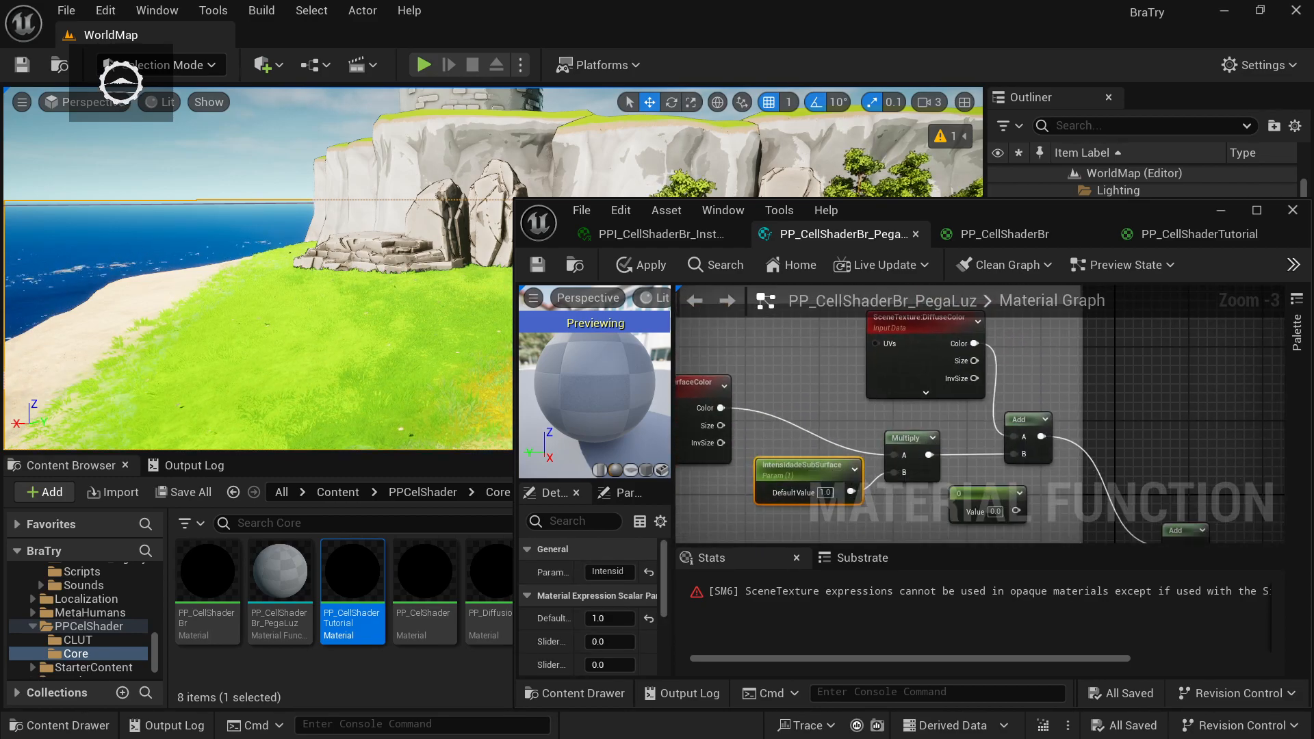
right_click_drag(915, 328, 915, 403)
left_click(915, 402)
right_click_drag(832, 486, 778, 379)
scroll(886, 441, "down", 2)
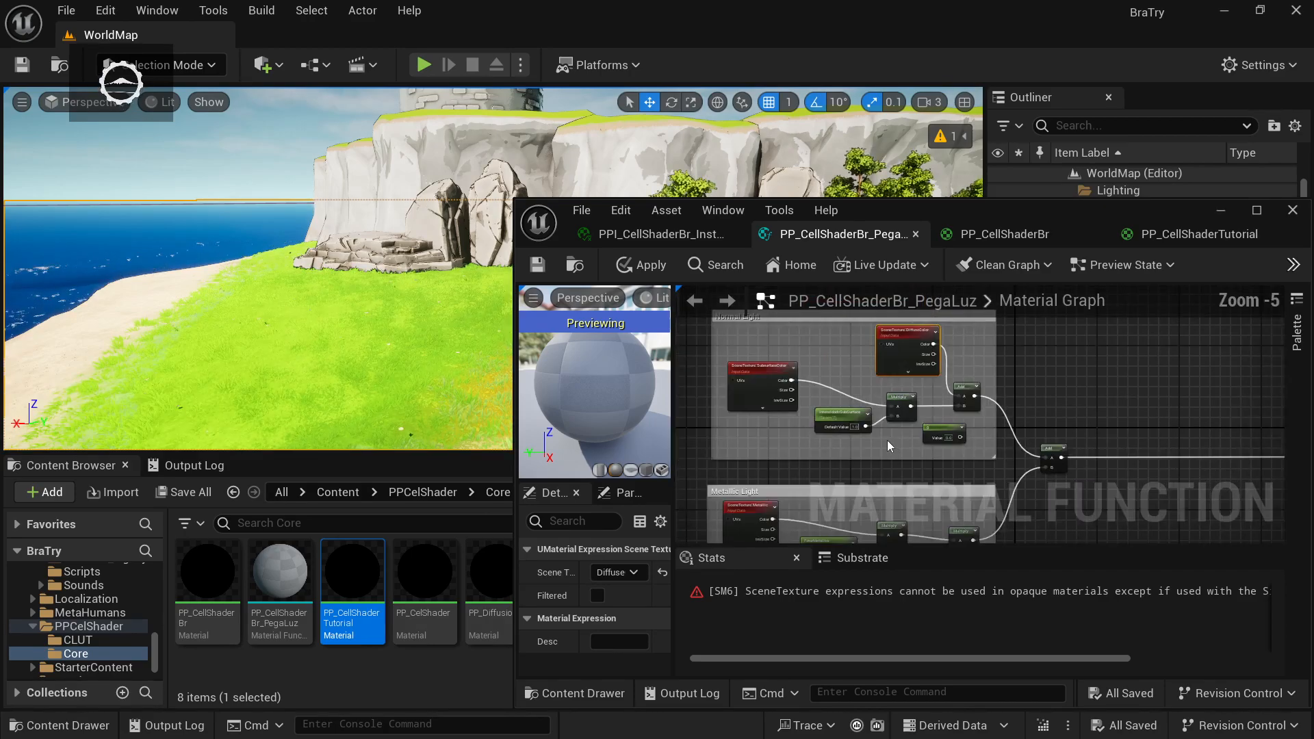
scroll(887, 441, "up", 1)
left_click(753, 383)
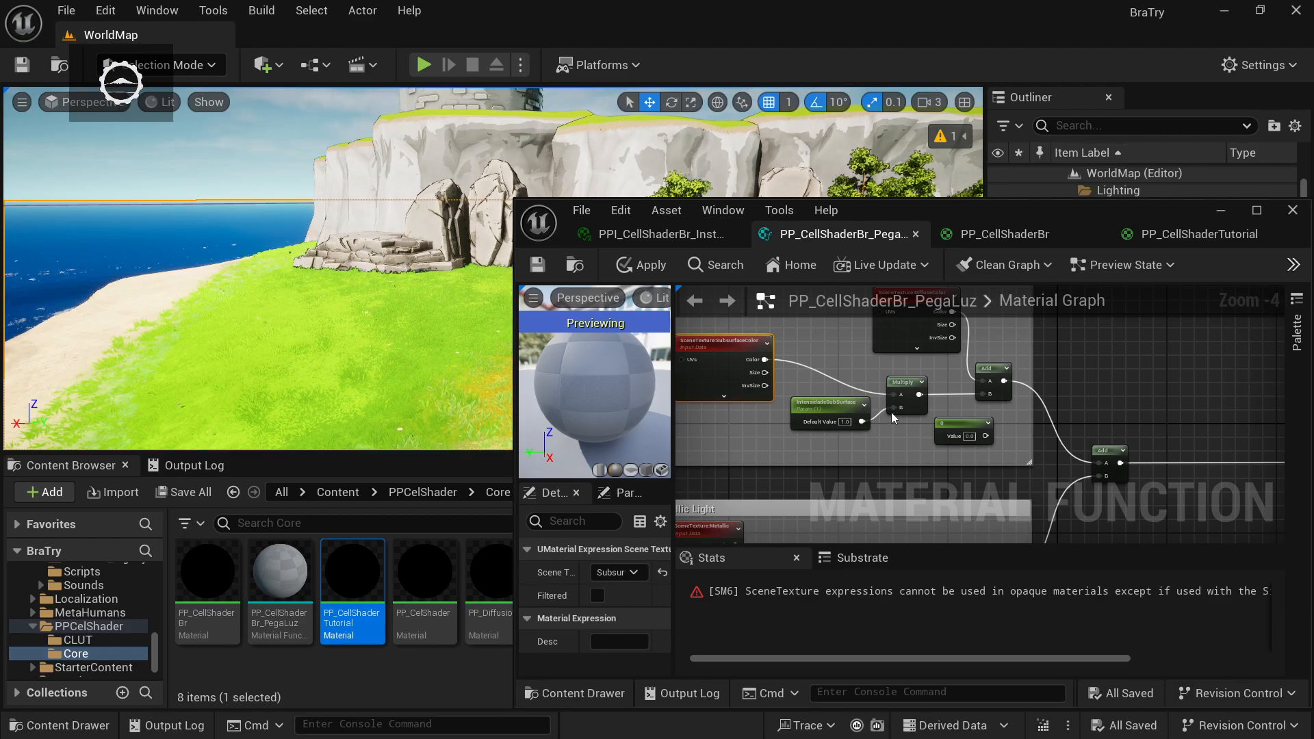
right_click_drag(926, 429, 966, 472)
left_click(984, 465)
right_click_drag(847, 493, 896, 344)
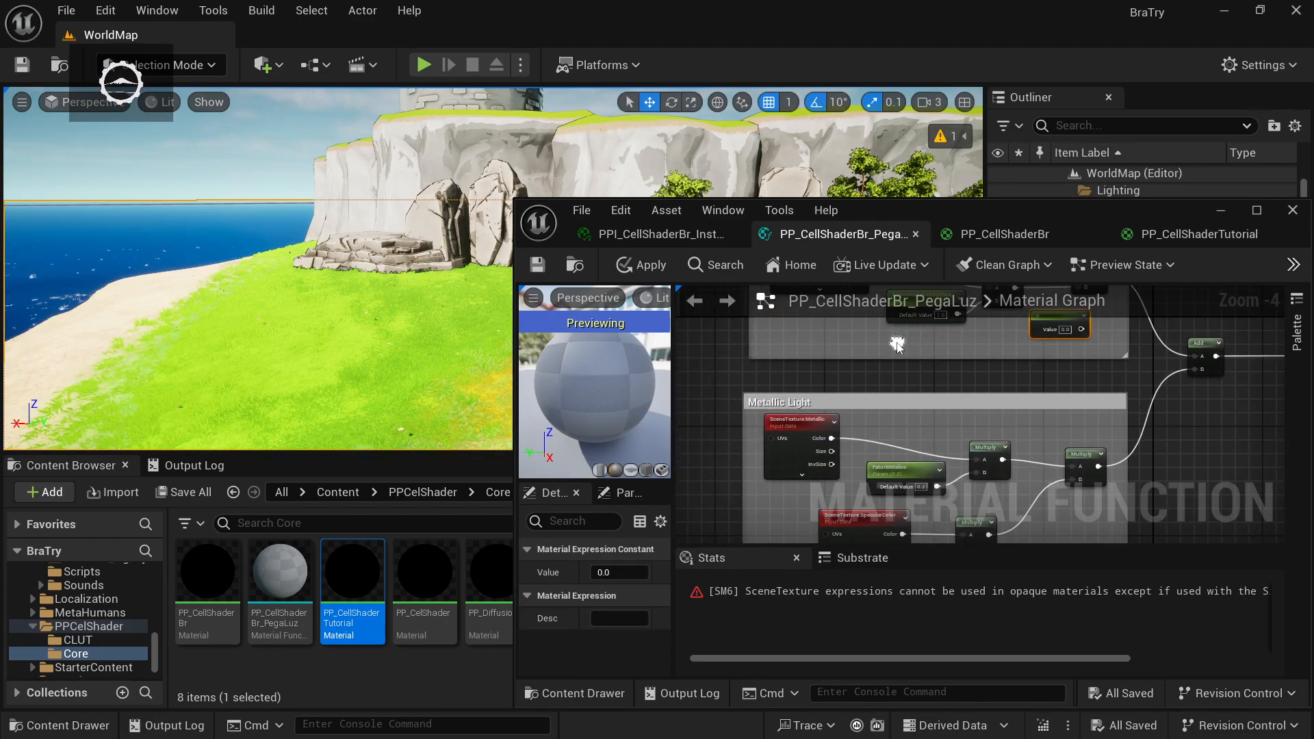
right_click_drag(971, 394, 941, 342)
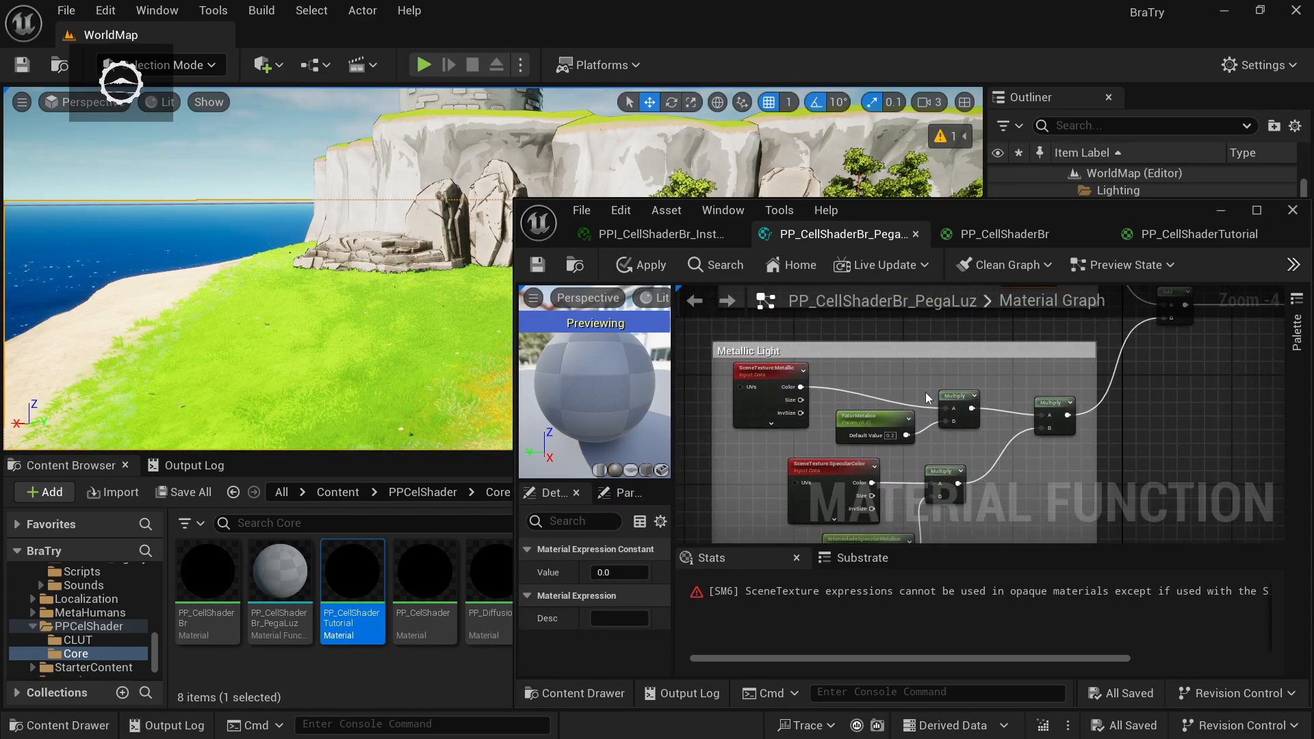
right_click_drag(927, 397, 910, 340)
right_click_drag(958, 418, 959, 426)
right_click_drag(790, 350, 796, 371)
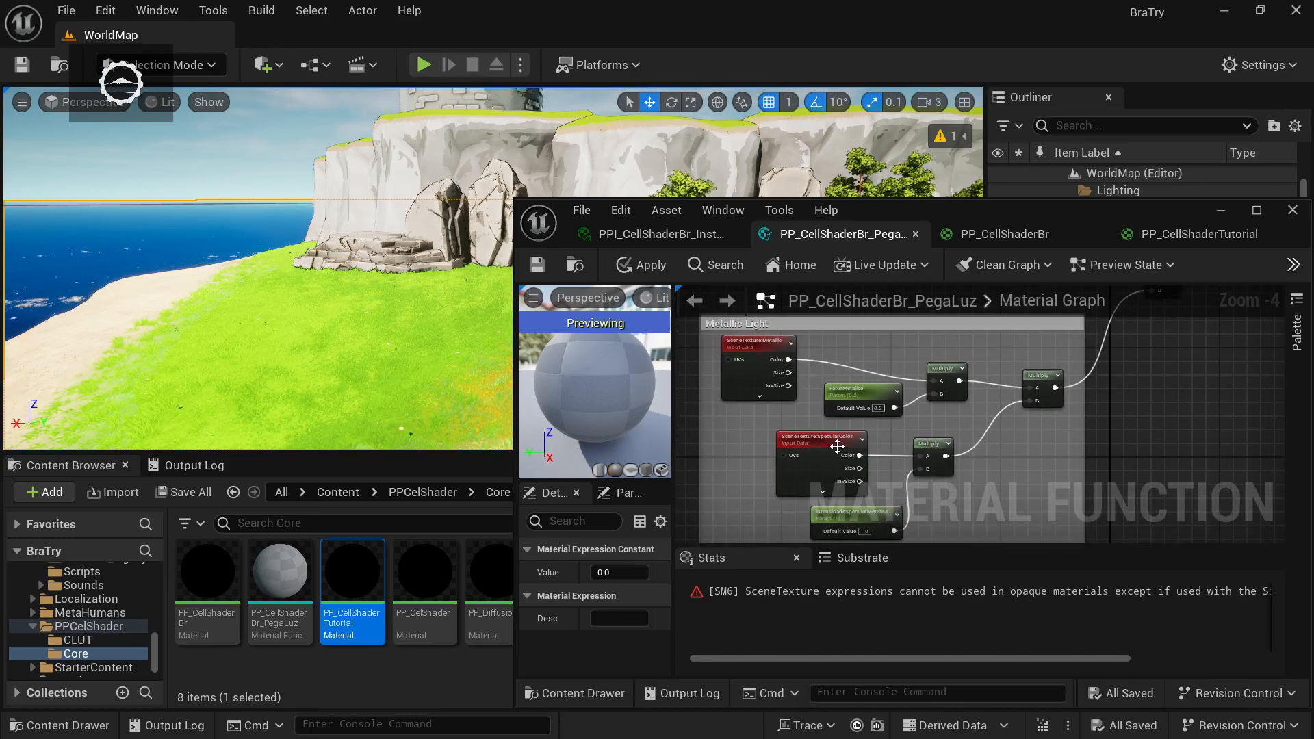
- Delete the disconnected 0 constant node from the Normal Light group
right_click_drag(970, 418, 943, 462)
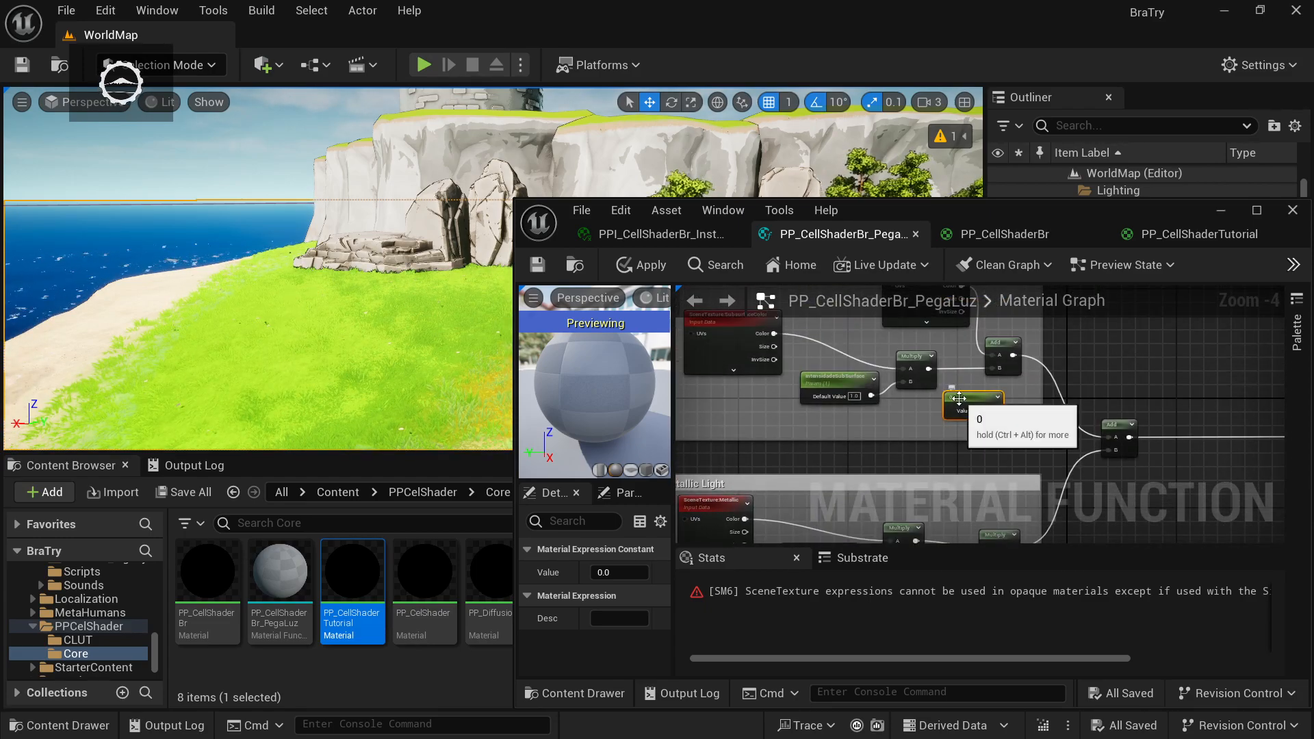
key("Delete")
scroll(887, 455, "down", 2)
scroll(887, 454, "up", 2)
right_click_drag(887, 454, 855, 487)
scroll(976, 482, "down", 1)
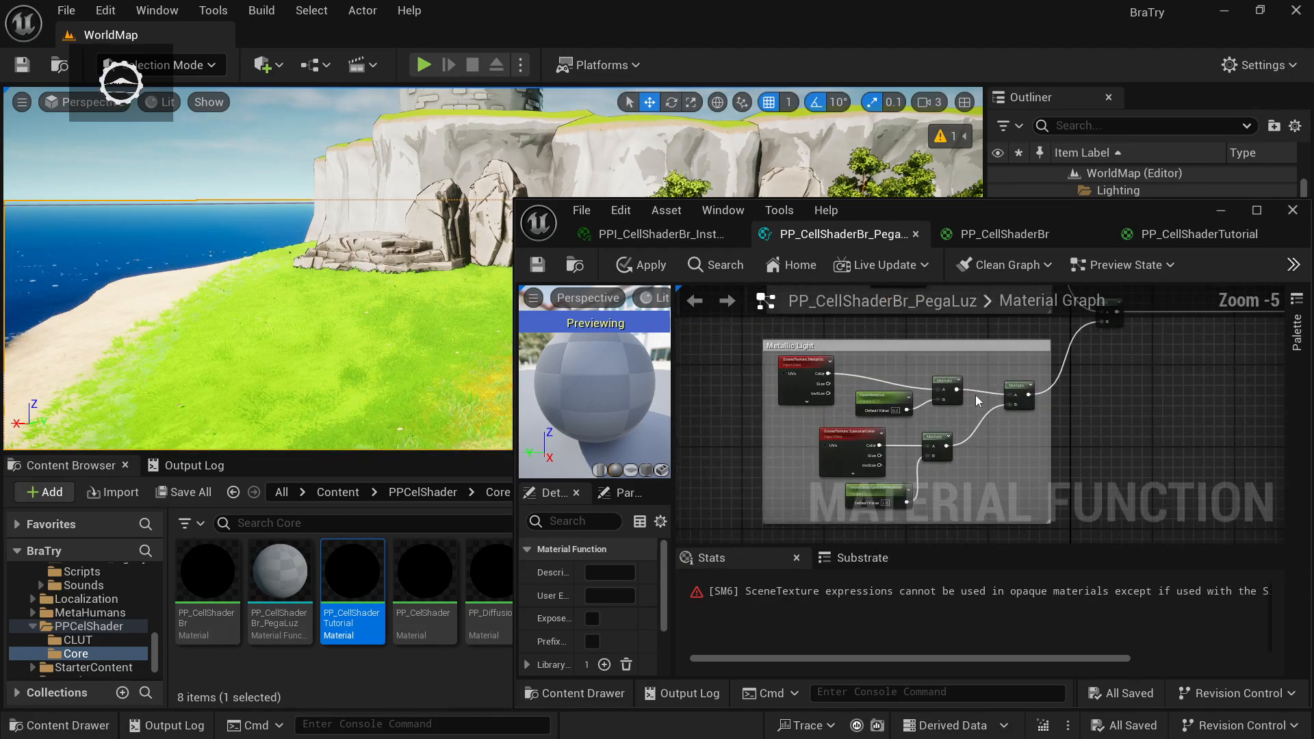